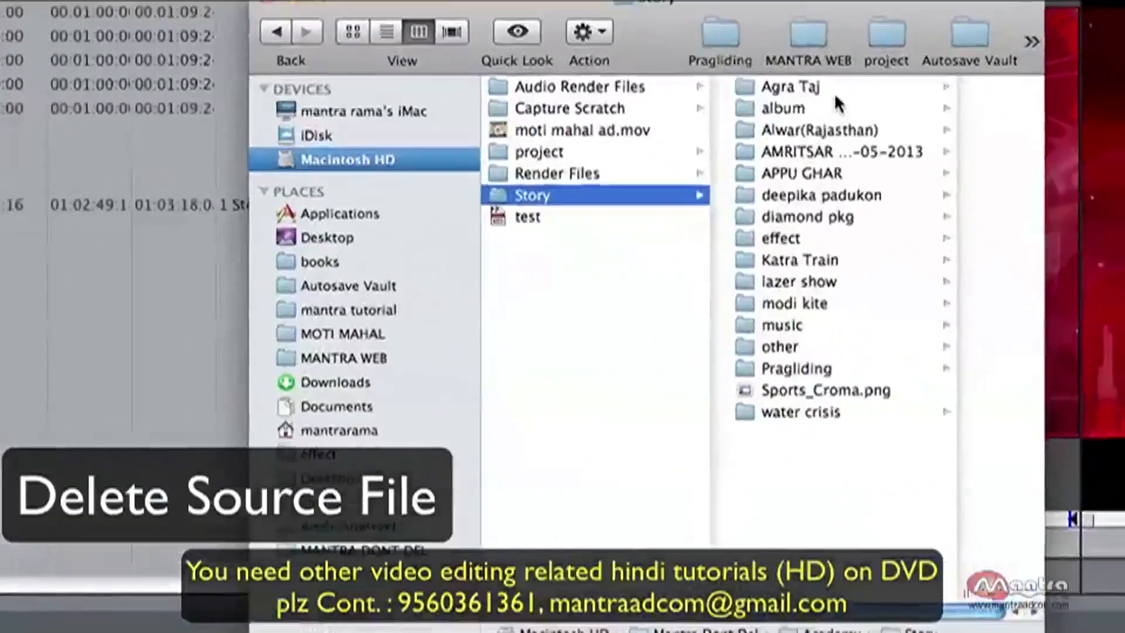
# Open the still folder inside Agra Taj in the Finder and widen the window around its photo list
pyautogui.click(832, 88)
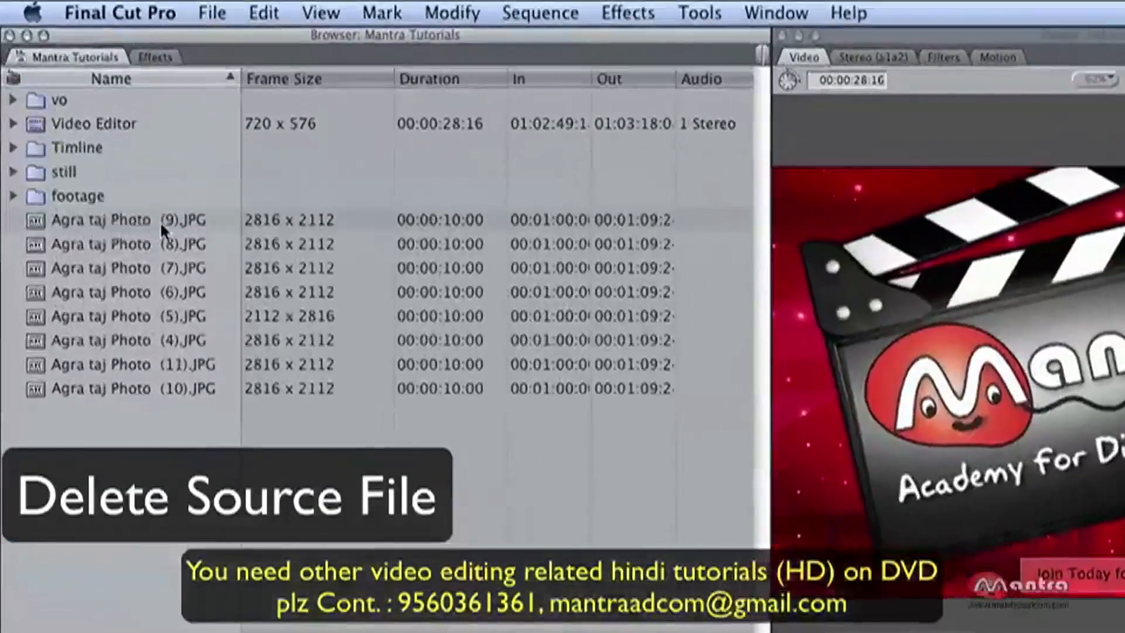
pyautogui.click(119, 192)
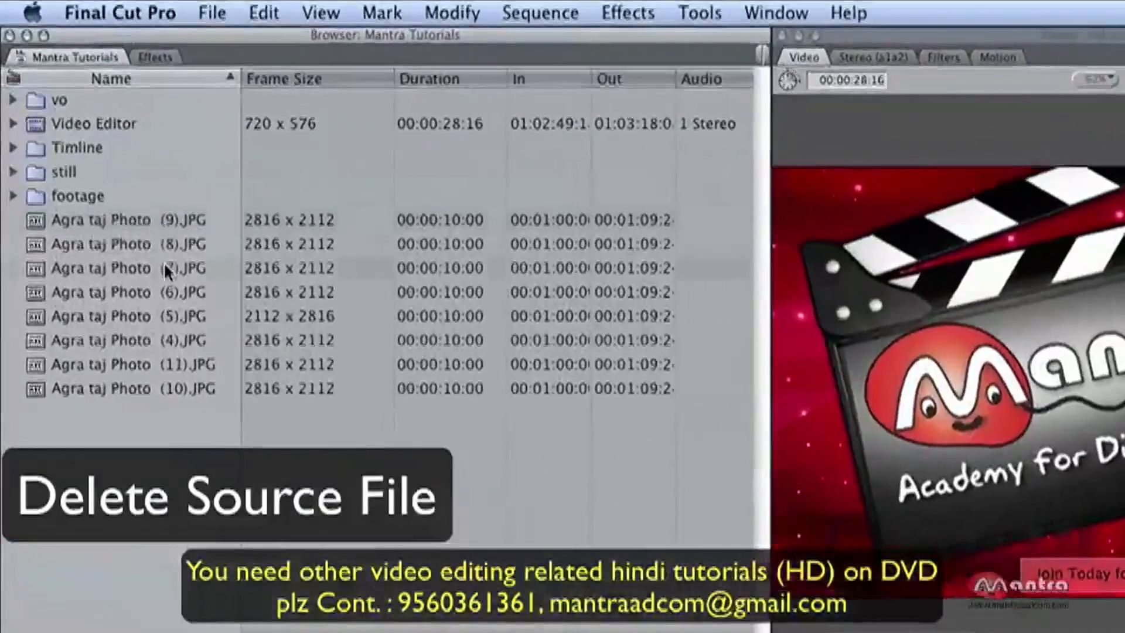
pyautogui.click(177, 389)
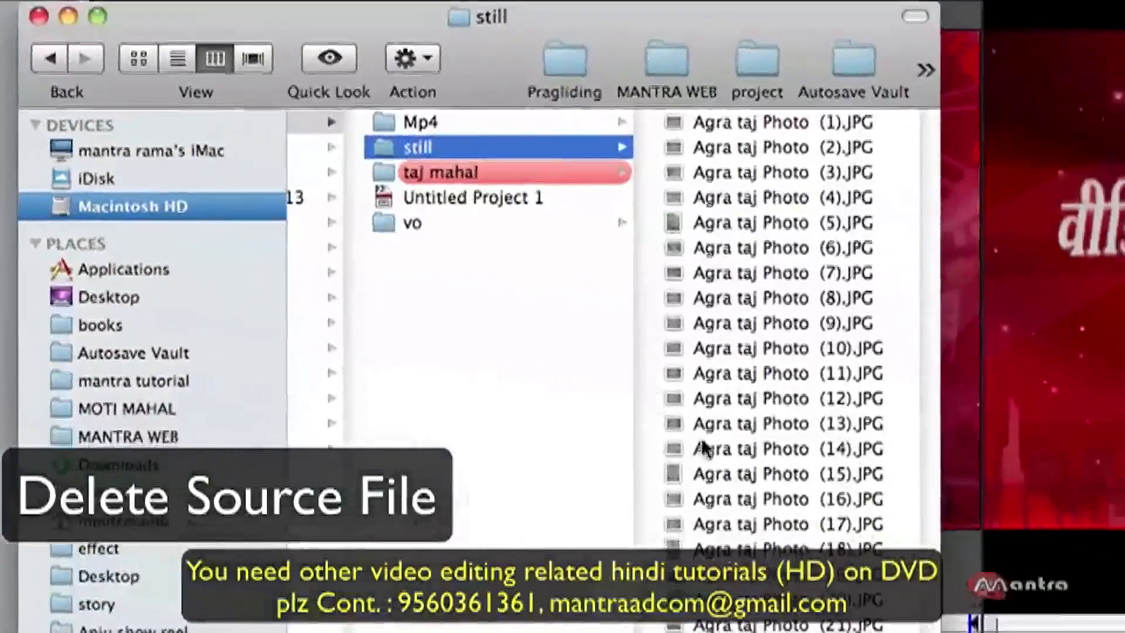
pyautogui.moveTo(938, 632); pyautogui.dragTo(1124, 632)
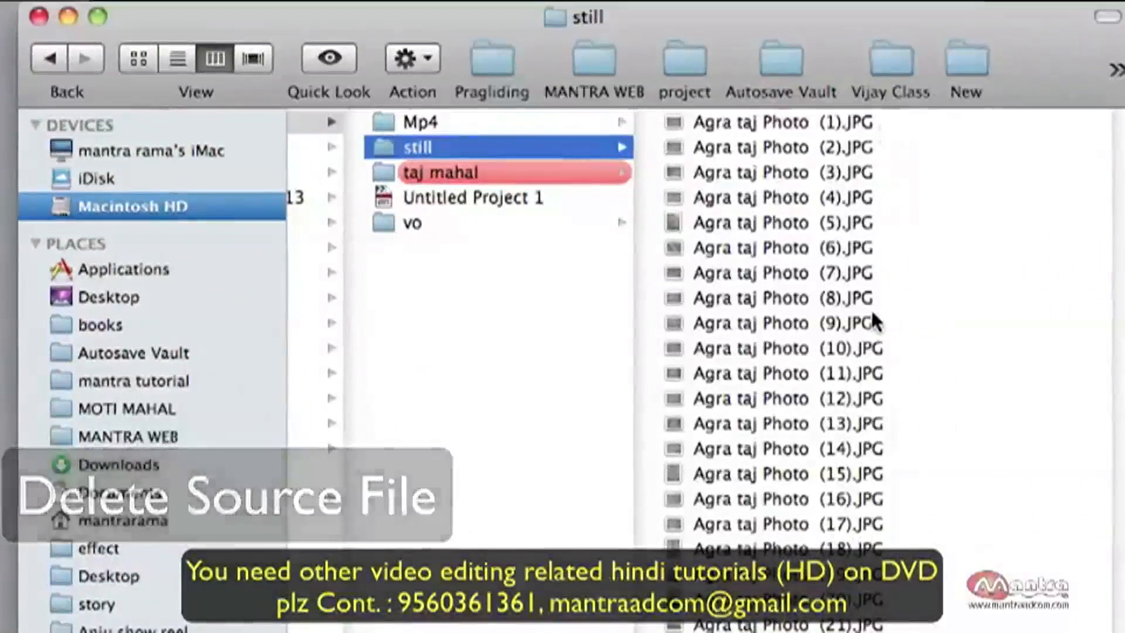
# Move Agra taj Photo (8), (9) and (10) from the still folder to the Trash
pyautogui.click(897, 300)
pyautogui.moveTo(896, 300); pyautogui.dragTo(895, 364)
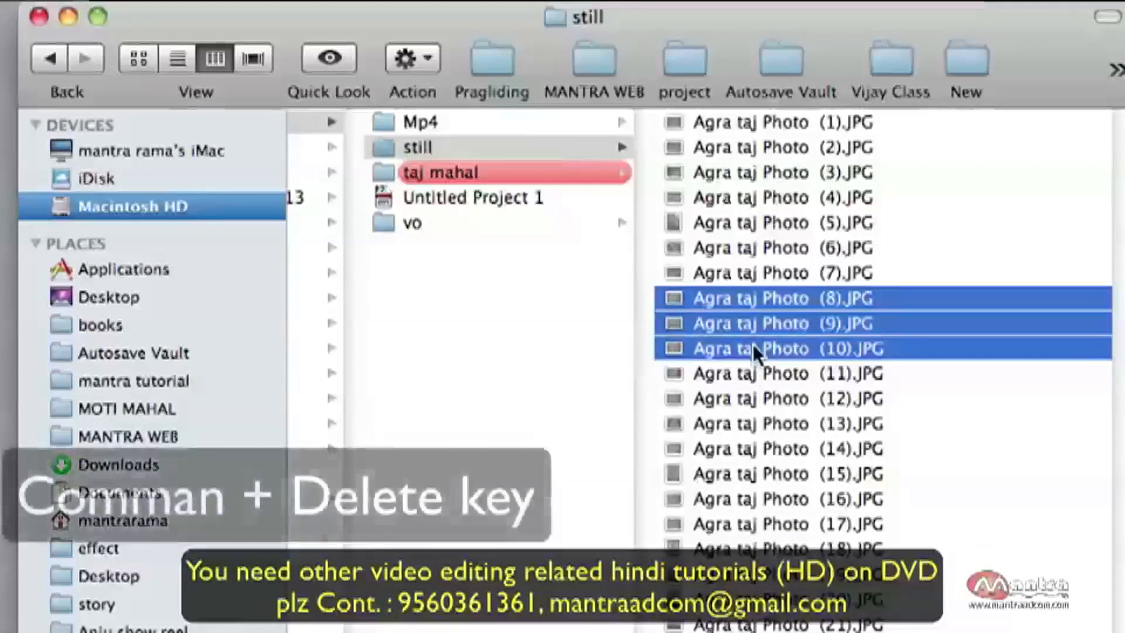
pyautogui.press('super+BackSpace')
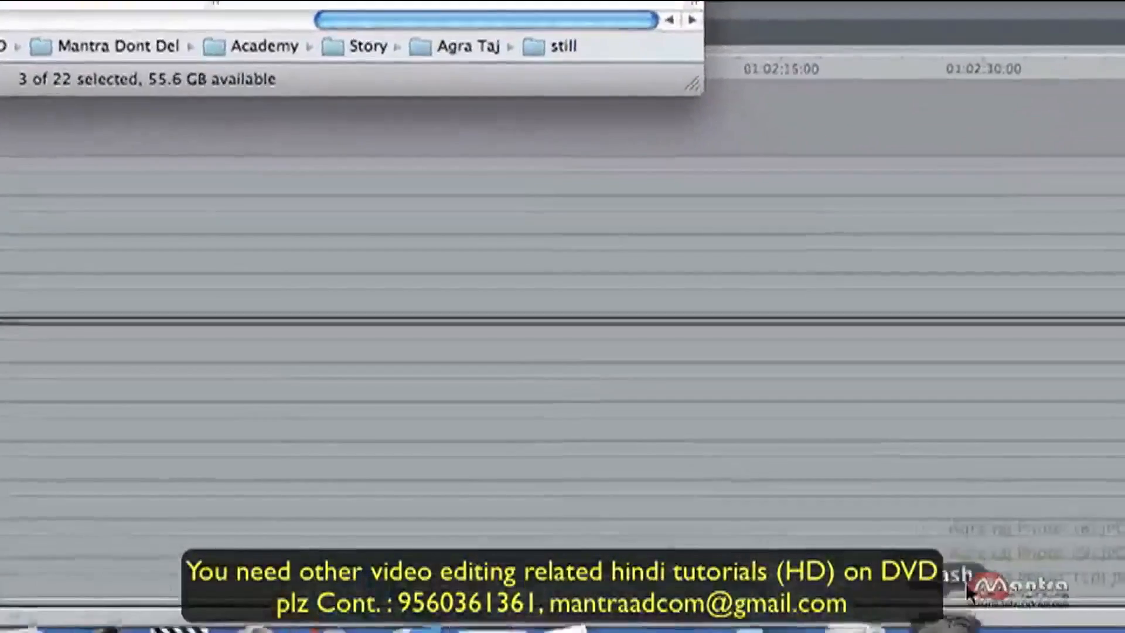
pyautogui.moveTo(960, 632); pyautogui.dragTo(938, 535)
pyautogui.moveTo(981, 595); pyautogui.dragTo(756, 284)
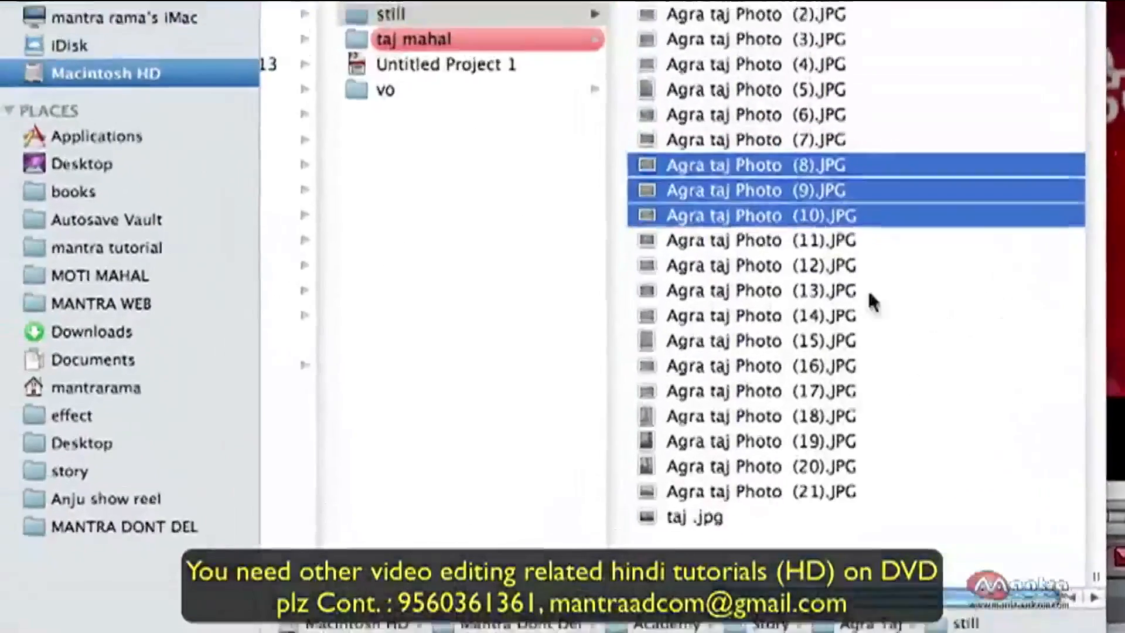
pyautogui.rightClick(840, 243)
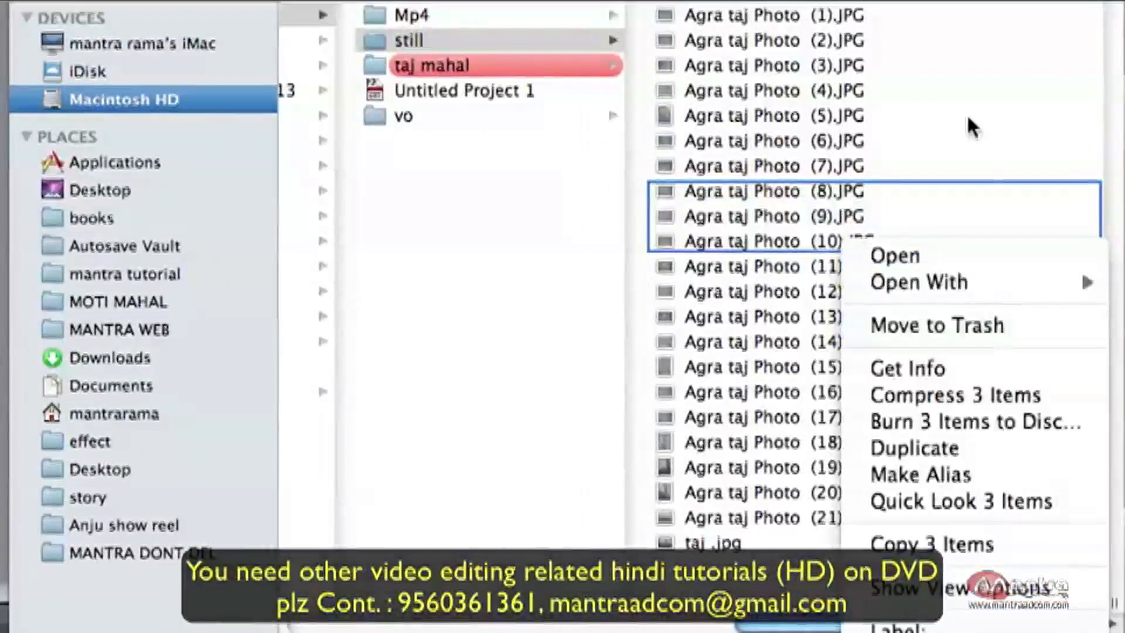
pyautogui.press('Escape')
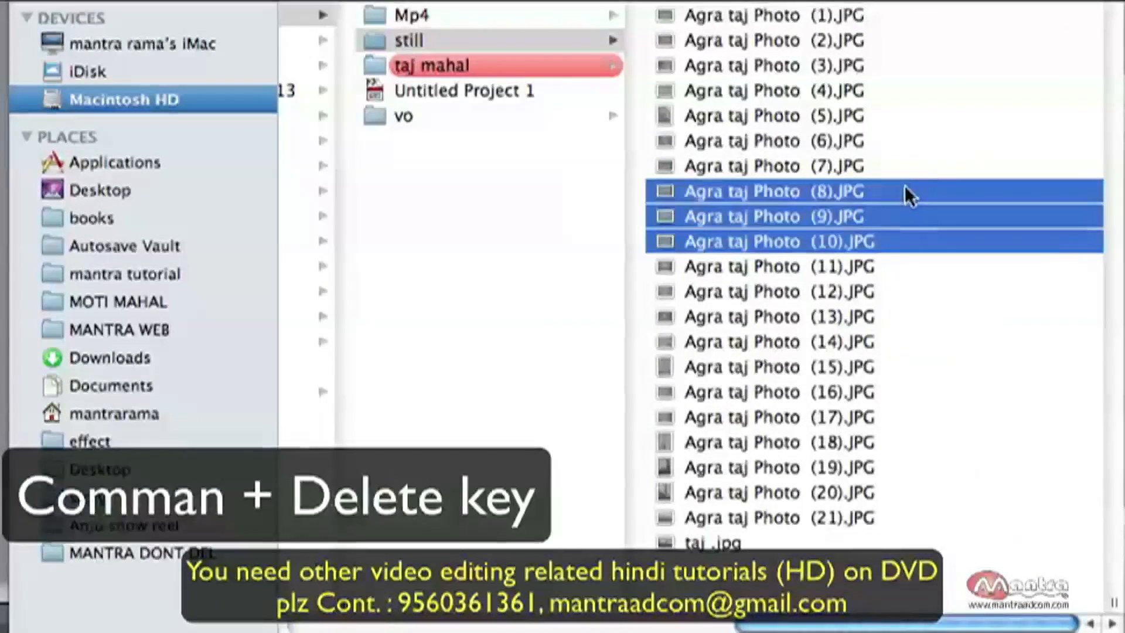
pyautogui.press('super+BackSpace')
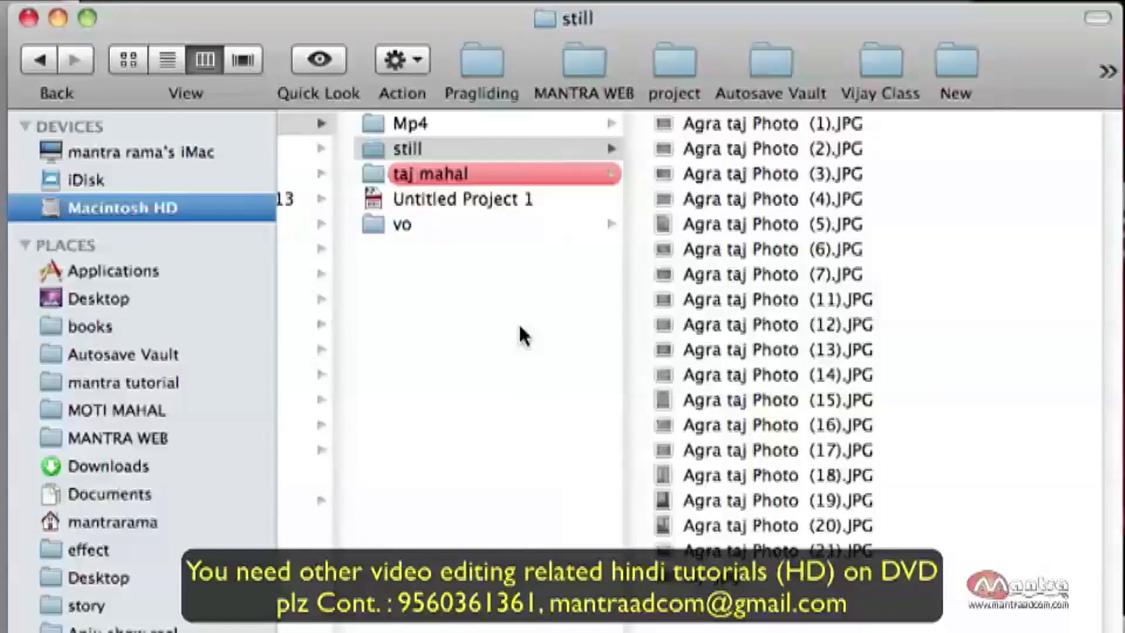
# Rename the source file Agra taj Photo (7).JPG to "Agra taj Photo (7) New.JPG"
pyautogui.click(768, 275)
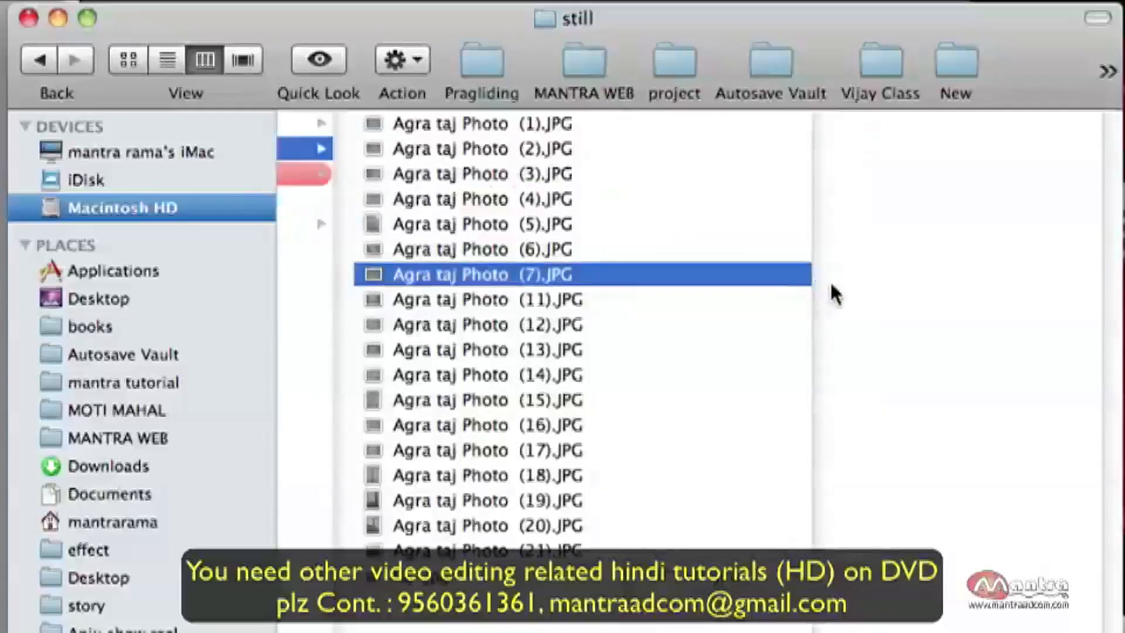
pyautogui.press('Return')
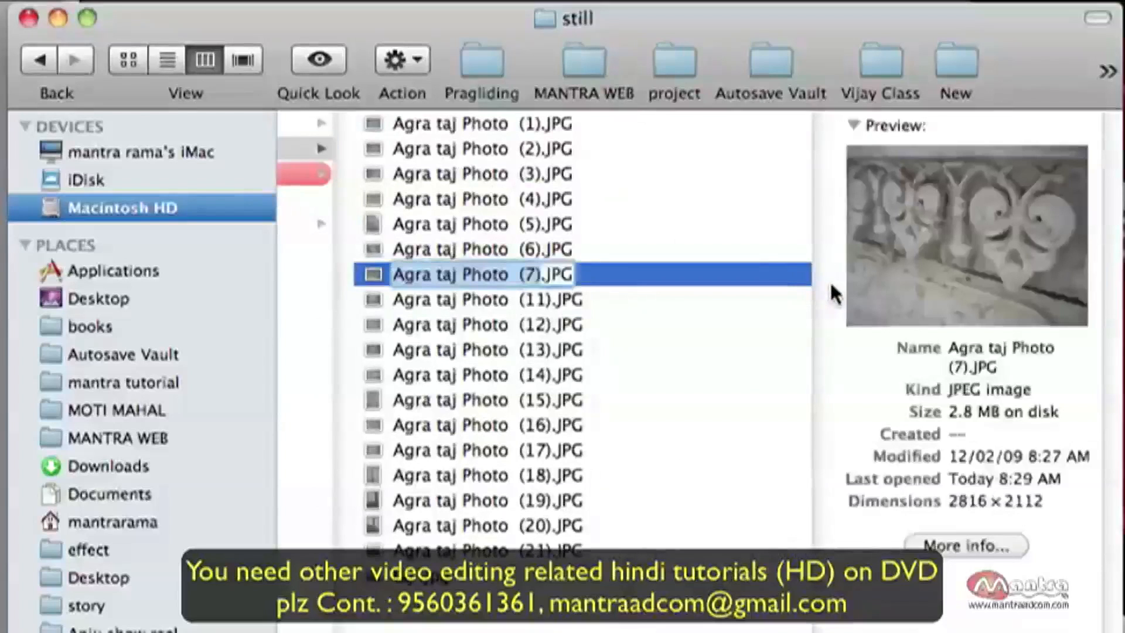
pyautogui.press('Right')
pyautogui.write('New')
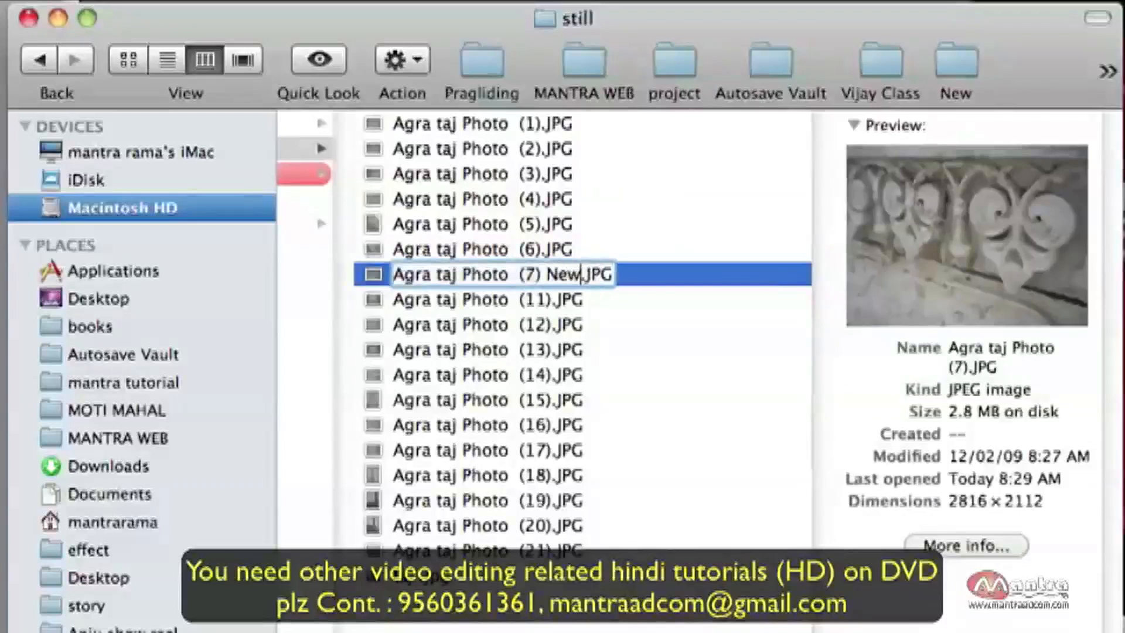
pyautogui.press('Return')
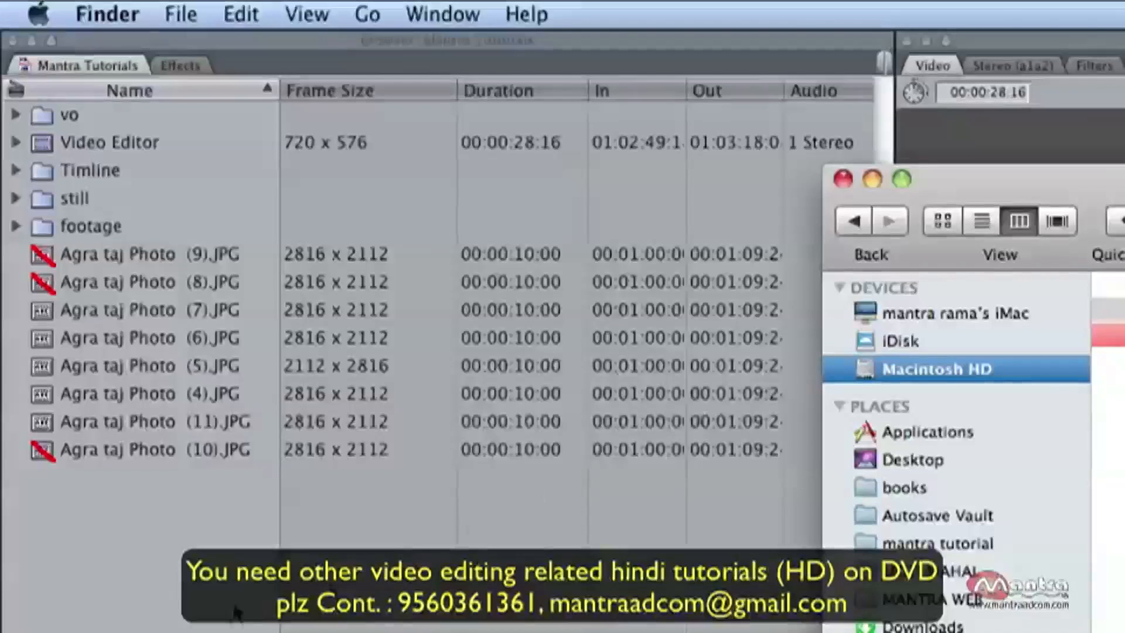
# Switch to Final Cut Pro and open the Agra taj Photo (7).JPG clip from the Browser
pyautogui.click(235, 613)
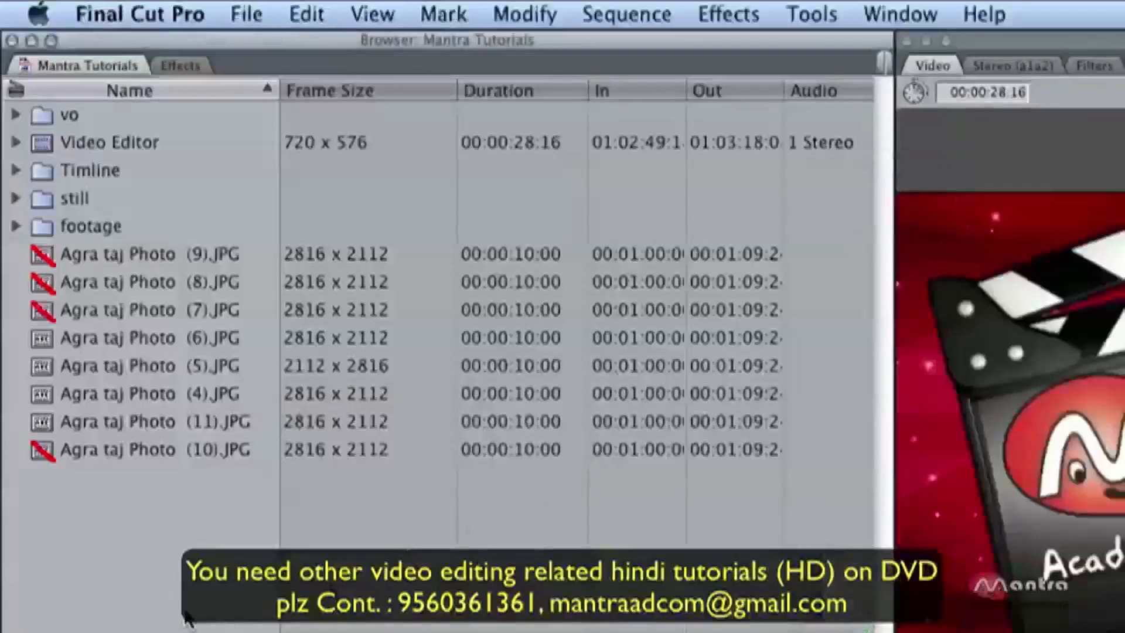
pyautogui.click(153, 312)
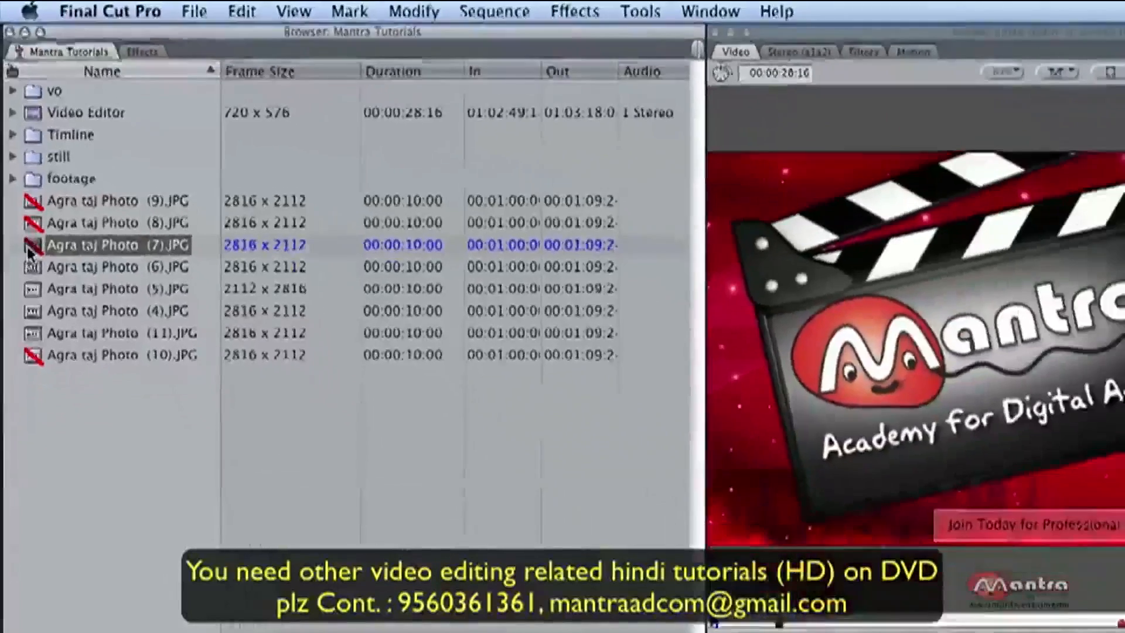
pyautogui.doubleClick(66, 314)
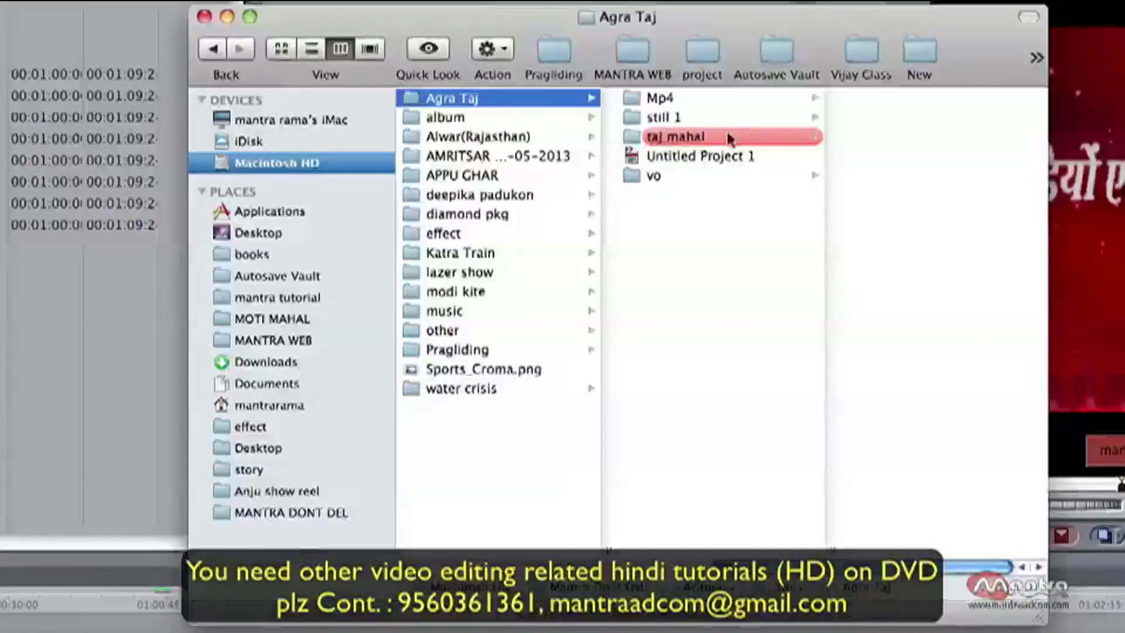
# Rename the "still 1" folder inside Agra Taj back to "still"
pyautogui.click(728, 139)
pyautogui.click(603, 119)
pyautogui.press('Return')
pyautogui.press('Right')
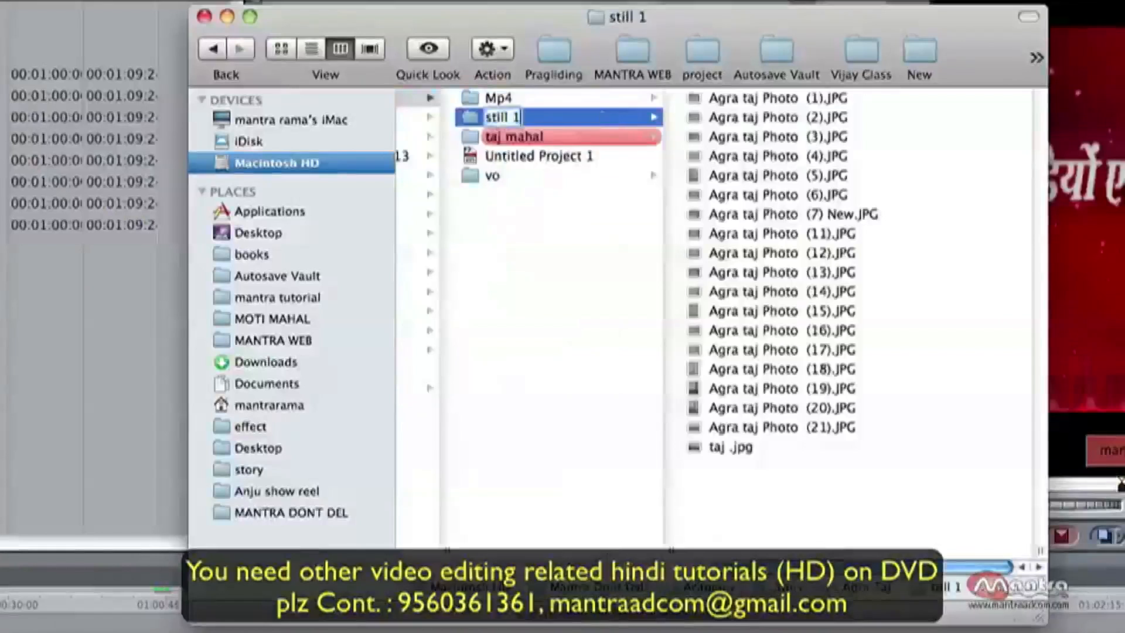
pyautogui.press('BackSpace')
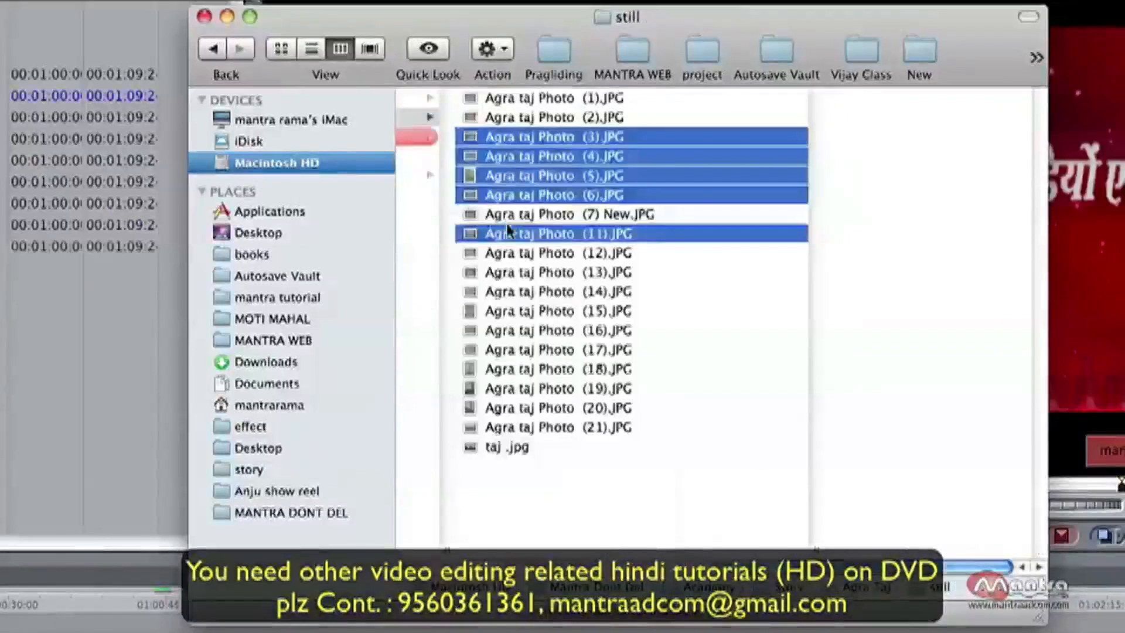
# Move all the photos out of the still folder into its parent Agra Taj folder
pyautogui.hscroll(-8, 607, 405)
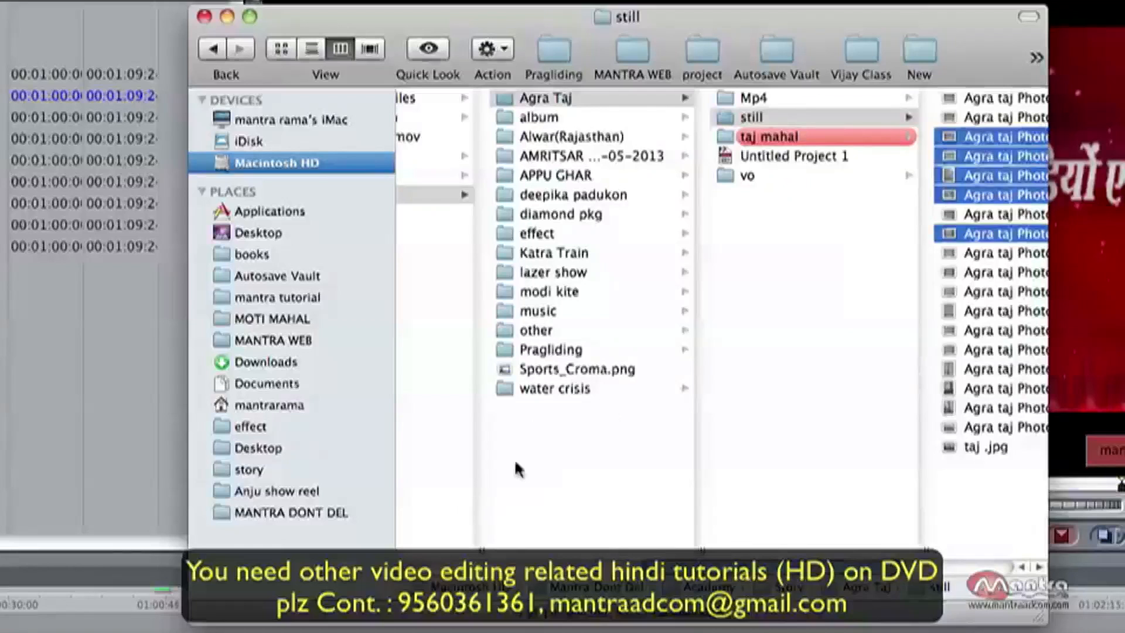
pyautogui.click(769, 119)
pyautogui.moveTo(793, 435); pyautogui.dragTo(552, 119)
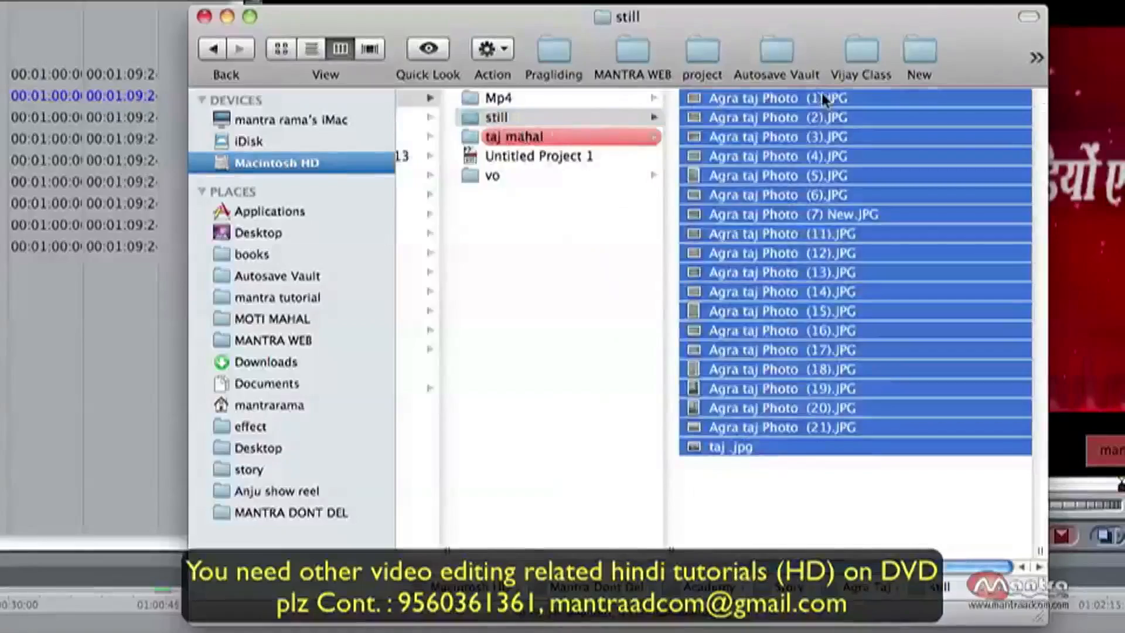
pyautogui.moveTo(822, 93); pyautogui.dragTo(552, 280)
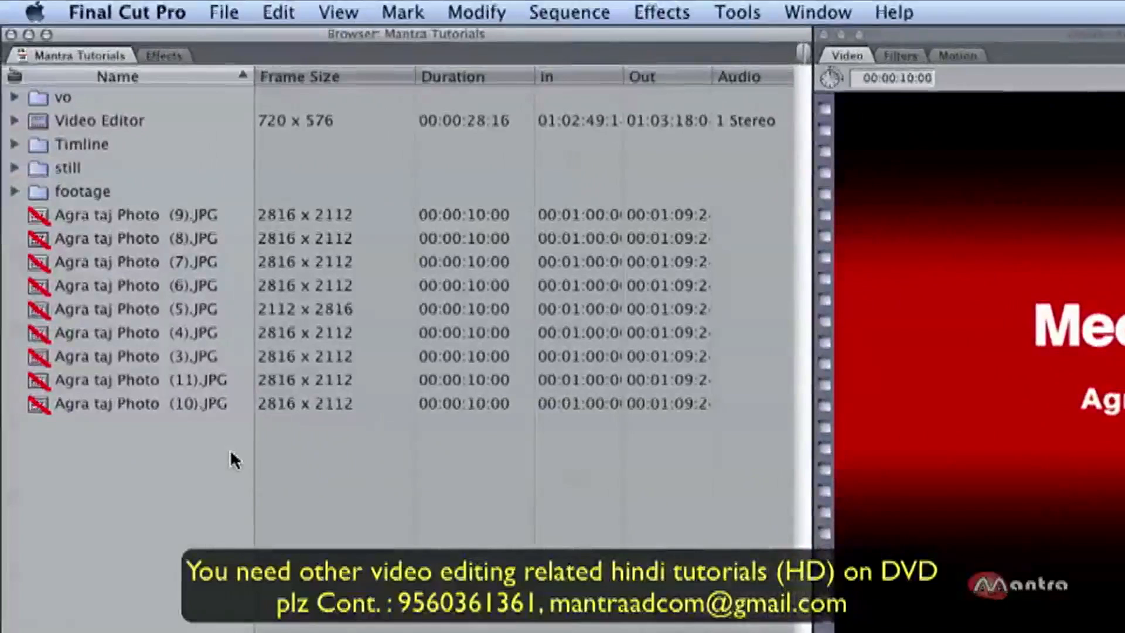
# Select all the offline Agra taj Photo clips in the Final Cut Pro Browser and start Reconnect Media for them
pyautogui.moveTo(238, 209); pyautogui.dragTo(175, 429)
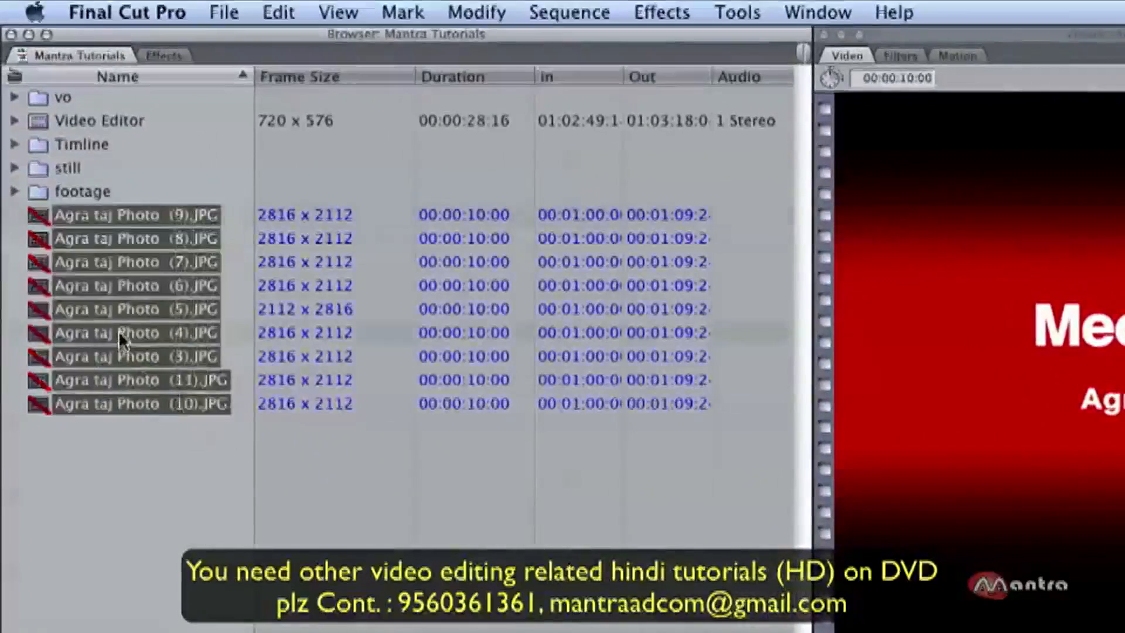
pyautogui.click(224, 12)
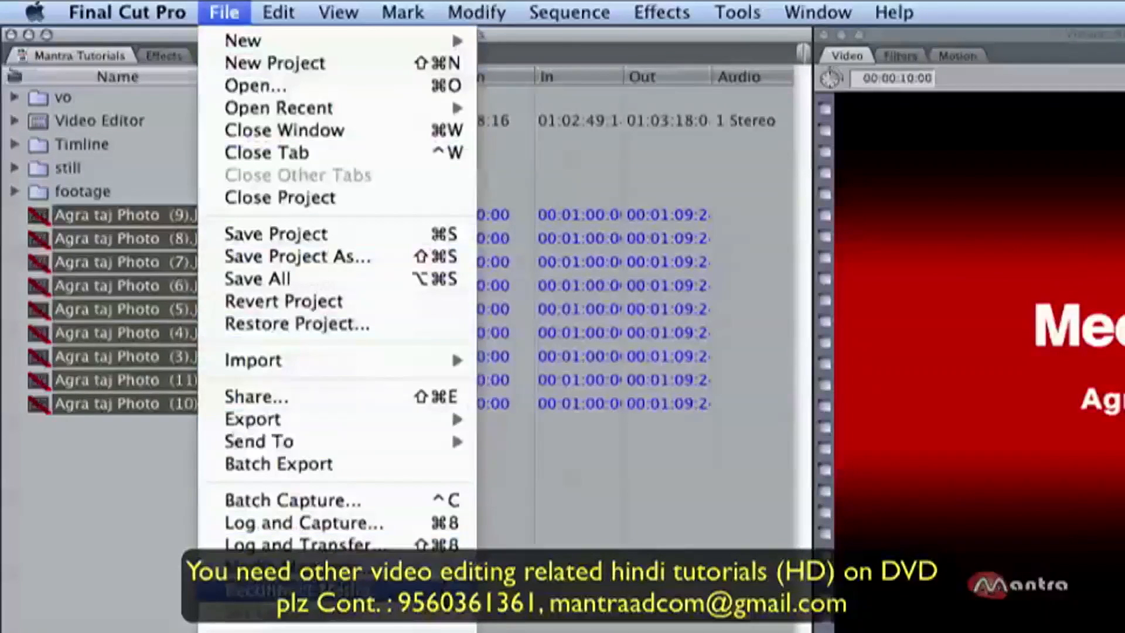
pyautogui.click(131, 491)
pyautogui.rightClick(143, 361)
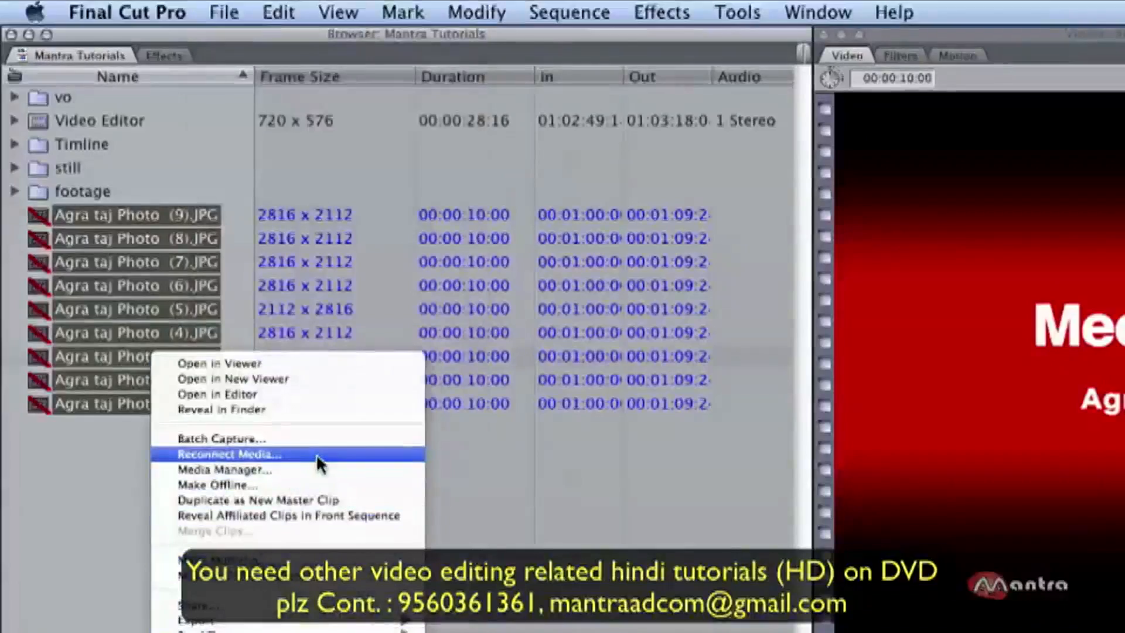
pyautogui.click(335, 454)
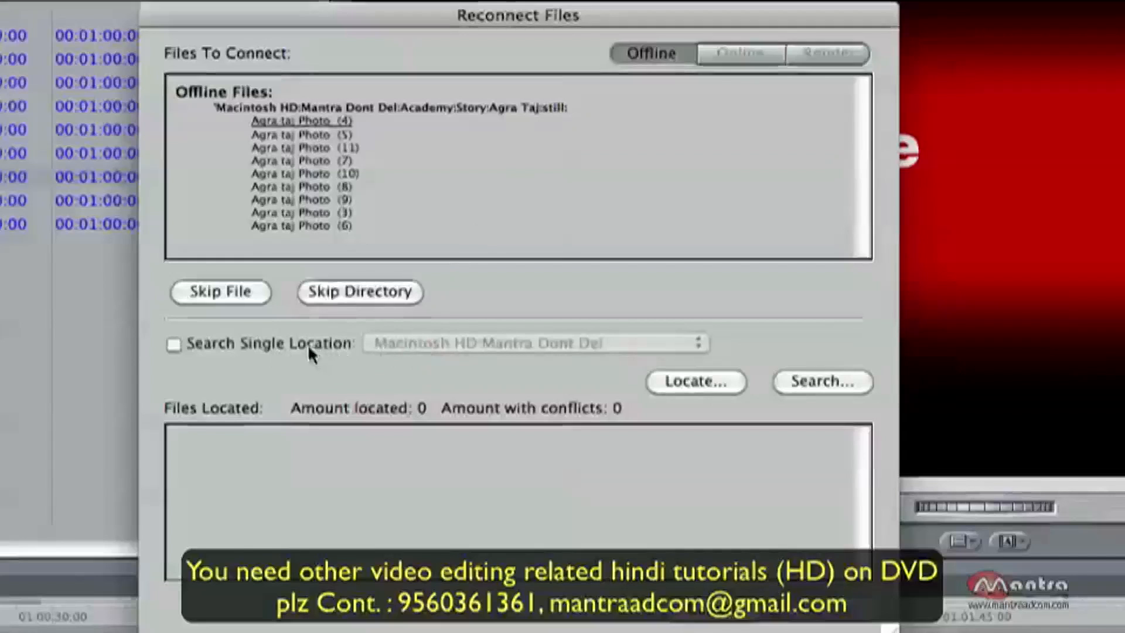
pyautogui.click(356, 348)
pyautogui.click(458, 342)
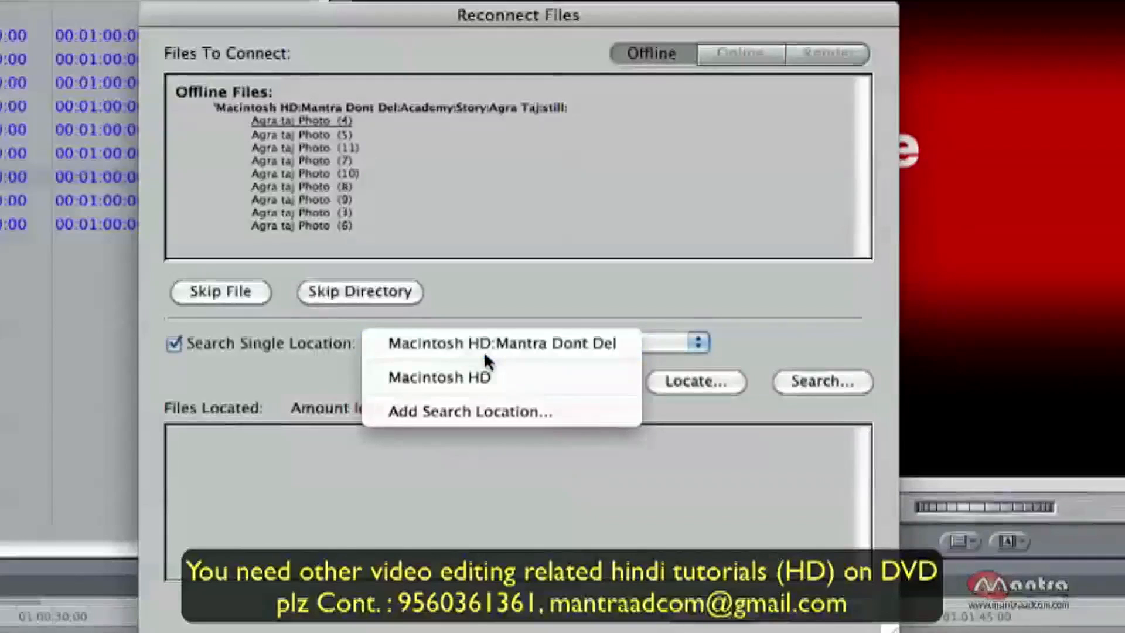
pyautogui.click(497, 341)
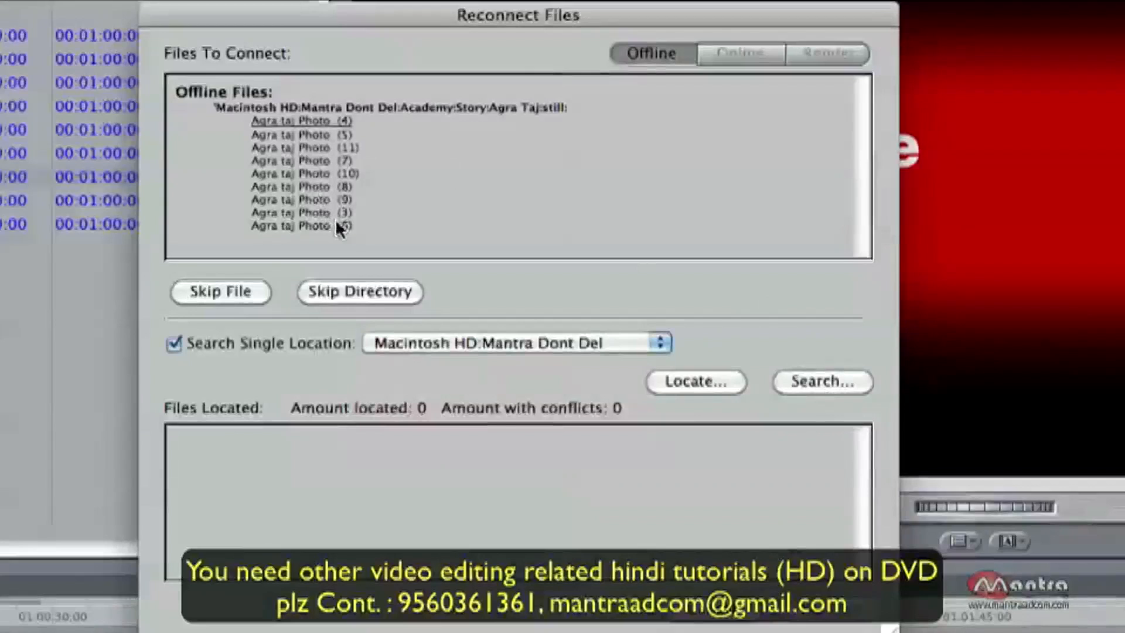
pyautogui.click(174, 343)
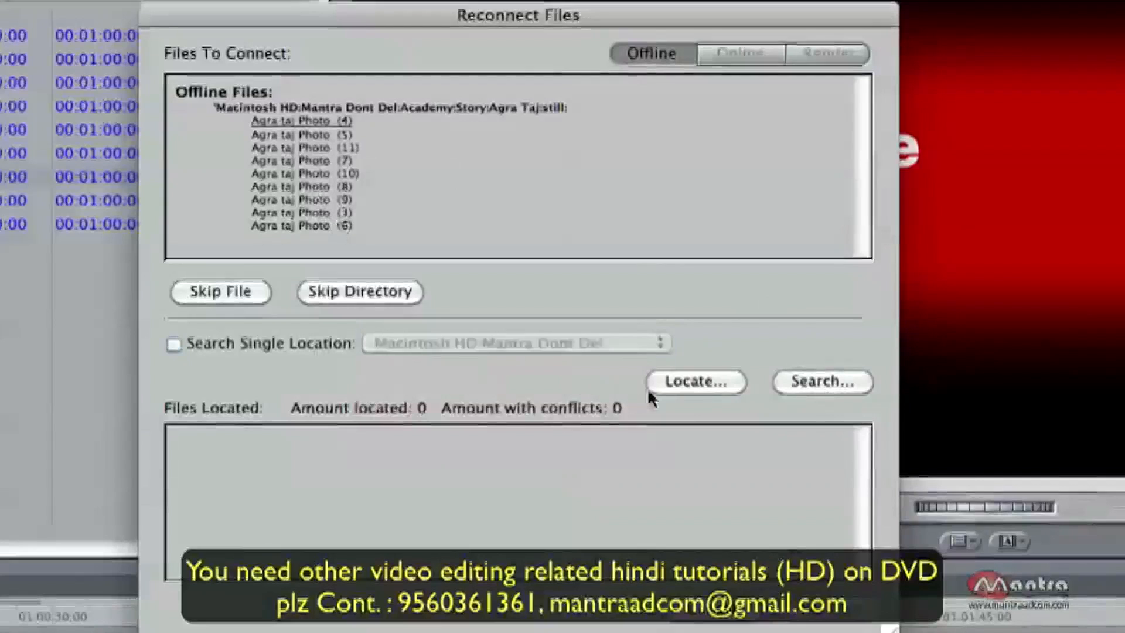
# Start locating the offline photos and browse through Mantra Dont Del, Academy and Story to Agra Taj, checking its still folder
pyautogui.click(696, 384)
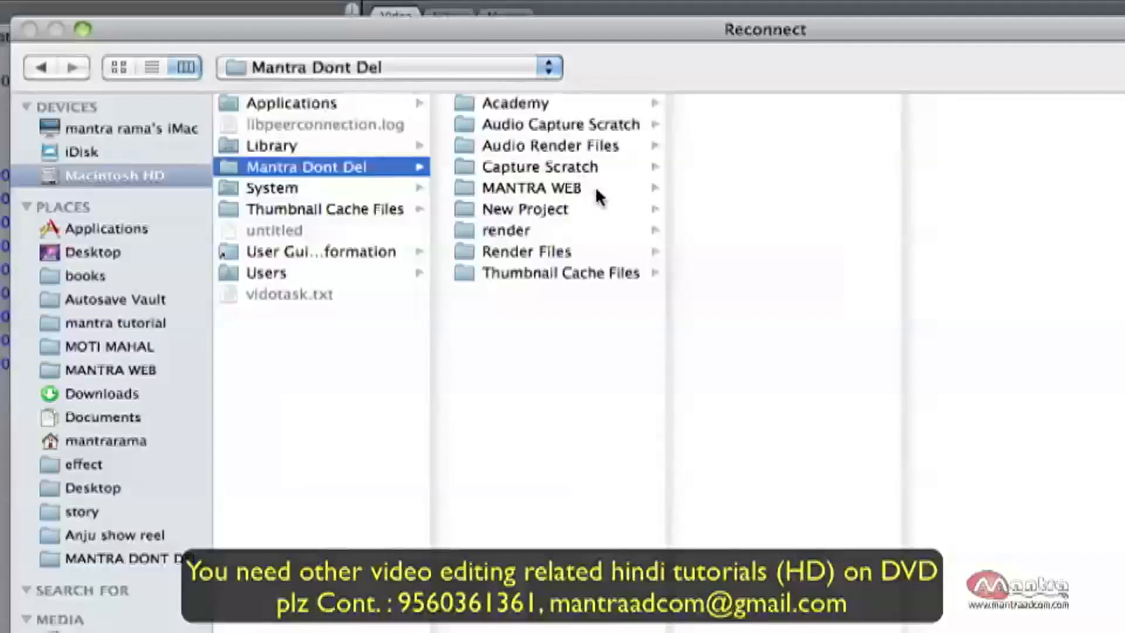
pyautogui.click(575, 102)
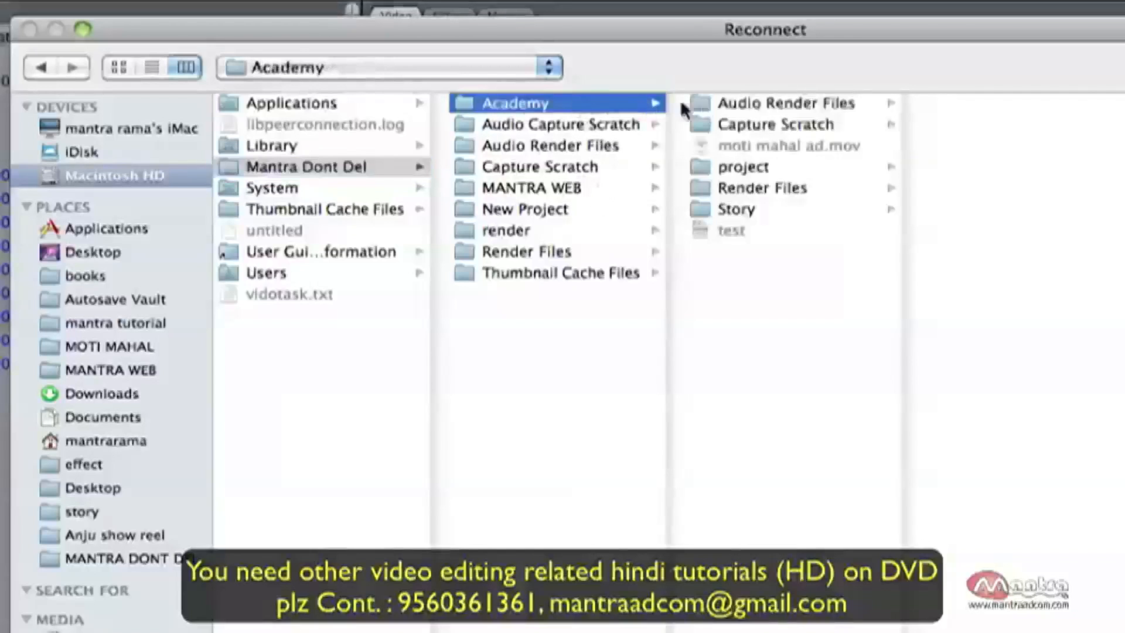
pyautogui.click(758, 210)
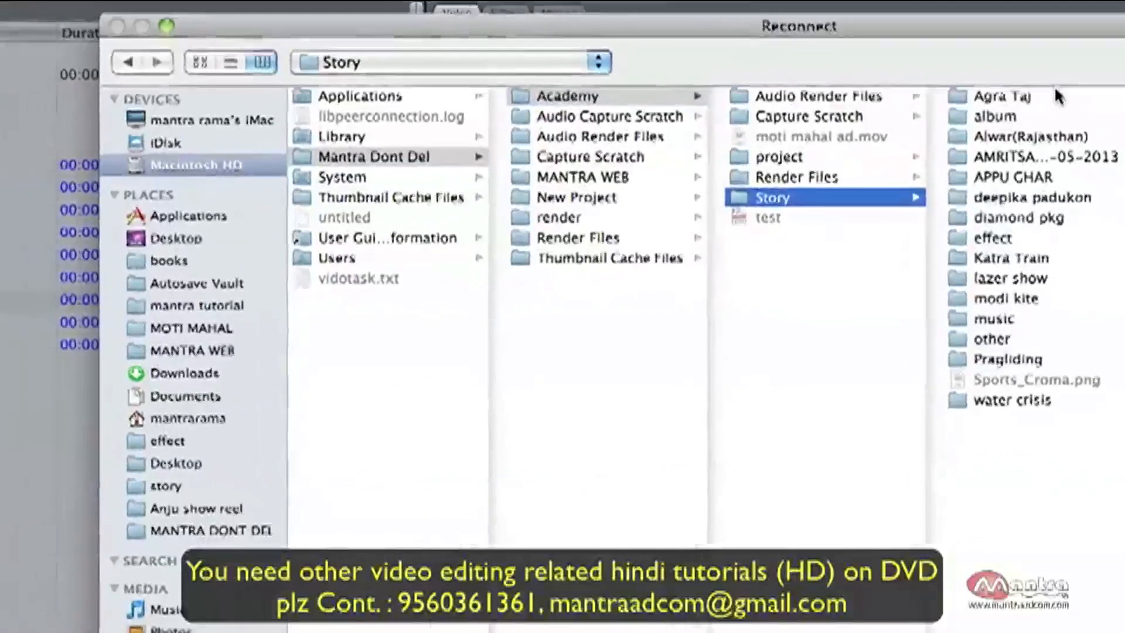
pyautogui.click(996, 102)
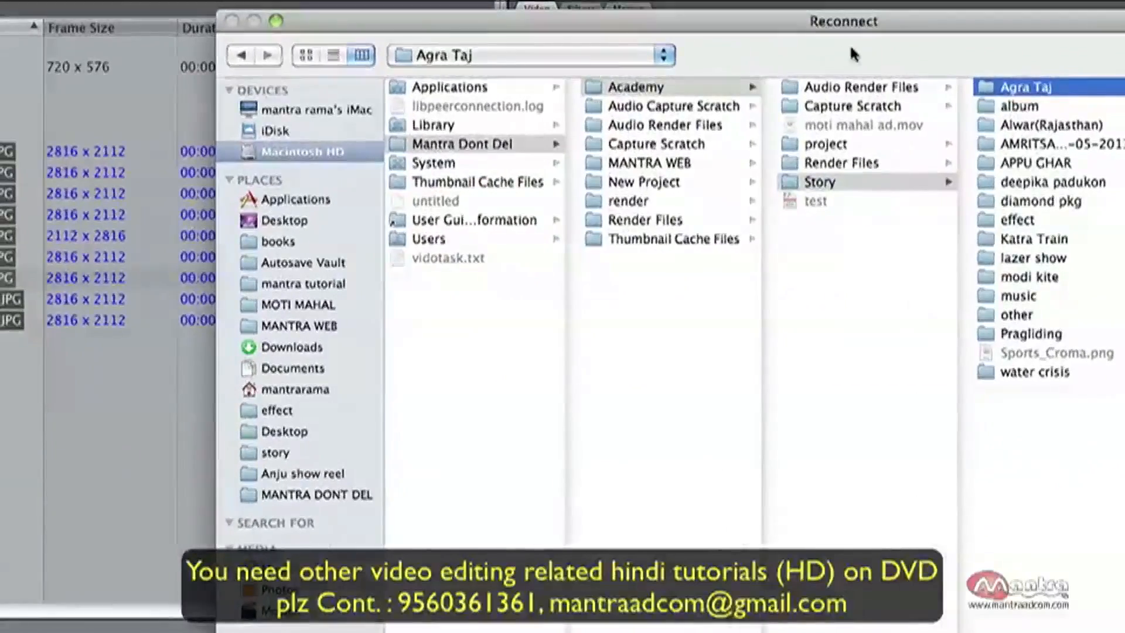
pyautogui.moveTo(870, 27); pyautogui.dragTo(649, 25)
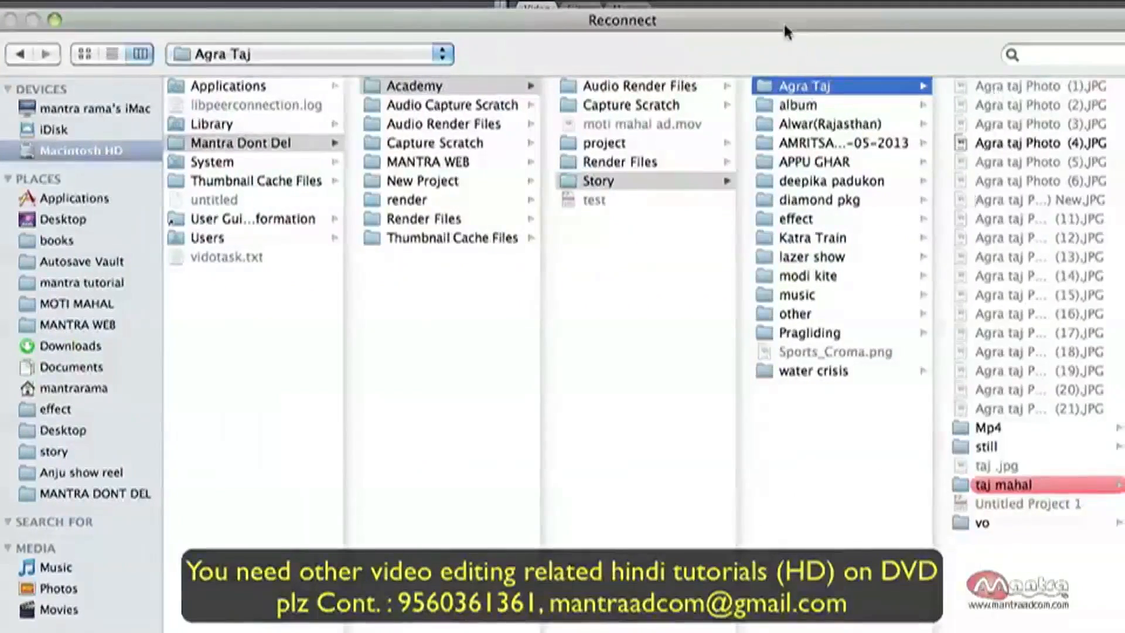
pyautogui.moveTo(785, 27); pyautogui.dragTo(754, 265)
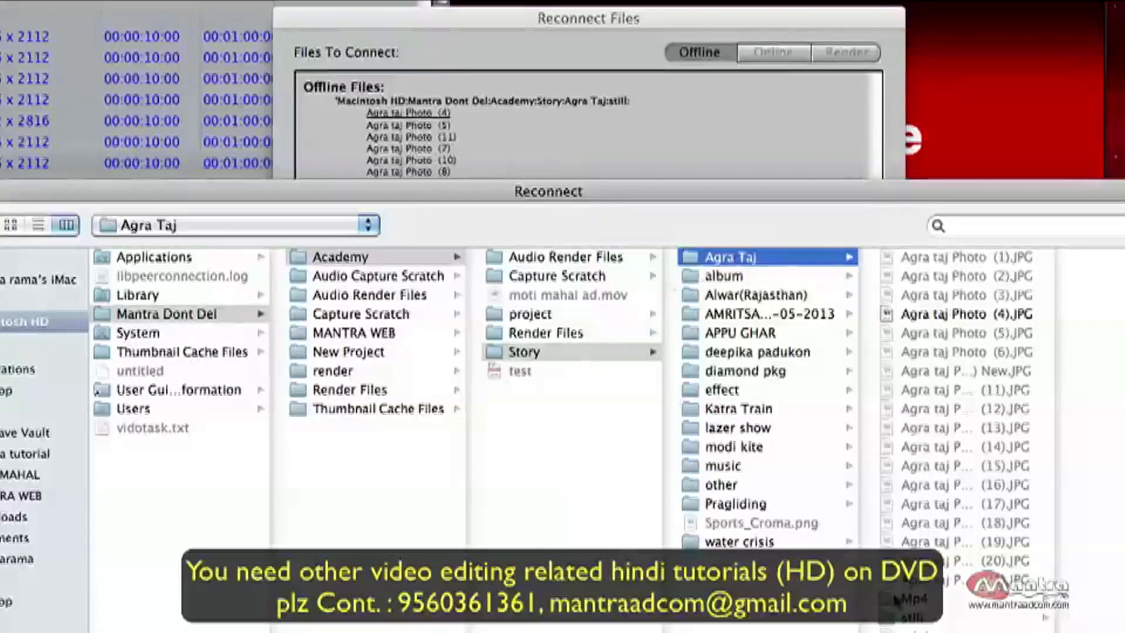
pyautogui.click(909, 617)
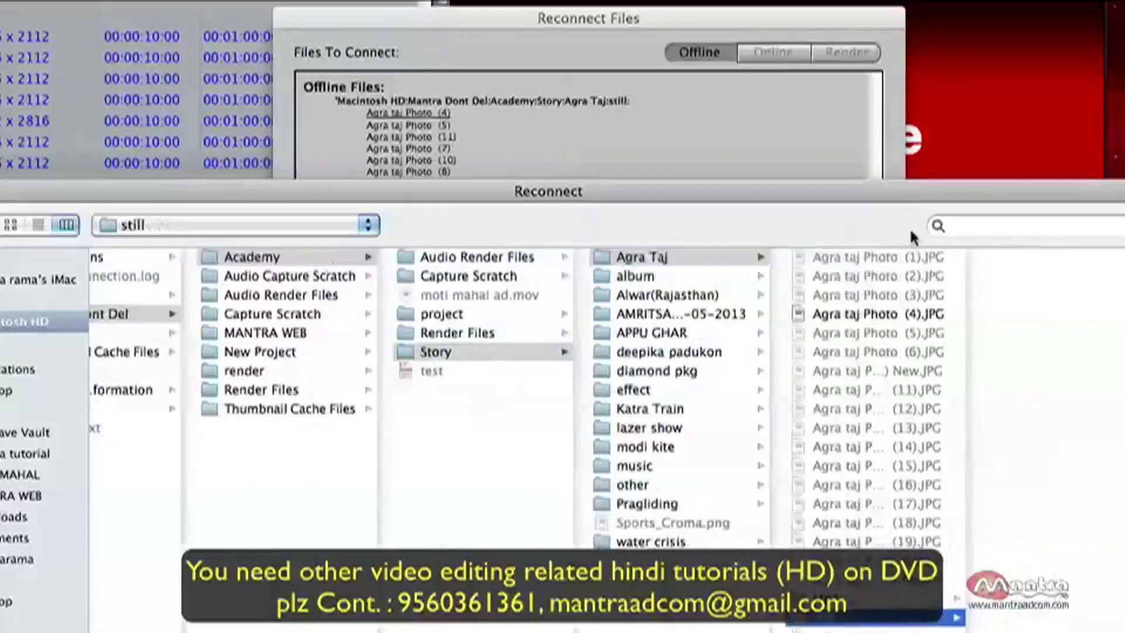
pyautogui.moveTo(882, 205); pyautogui.dragTo(878, 181)
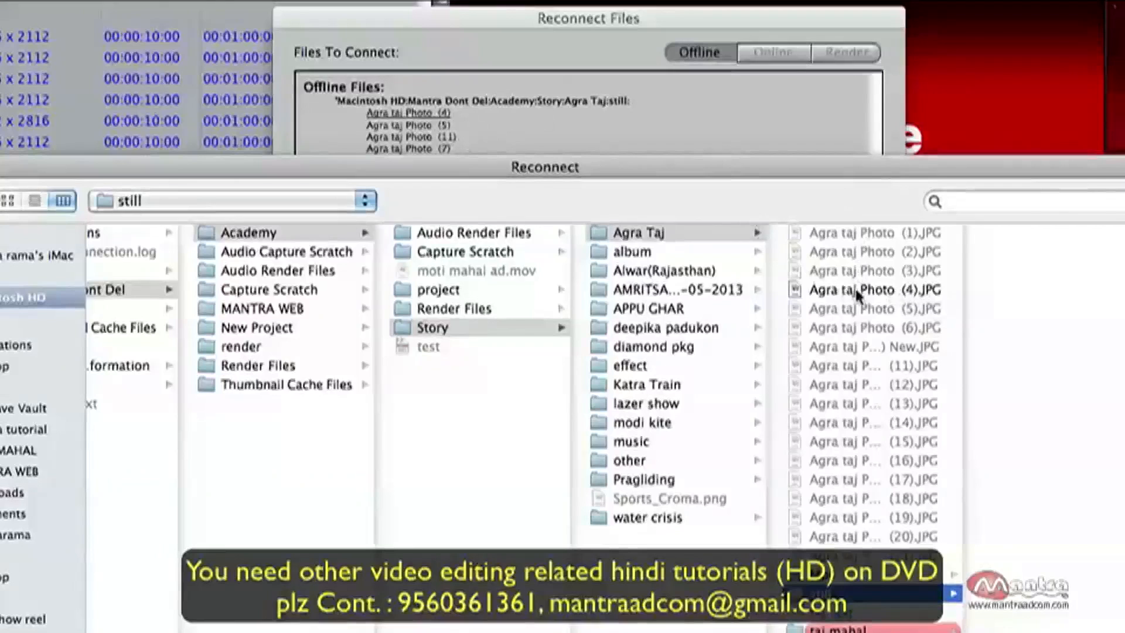
# Choose Agra taj Photo (4).JPG in Agra Taj, keeping Still Image Files as the file type, and connect the located files
pyautogui.click(856, 289)
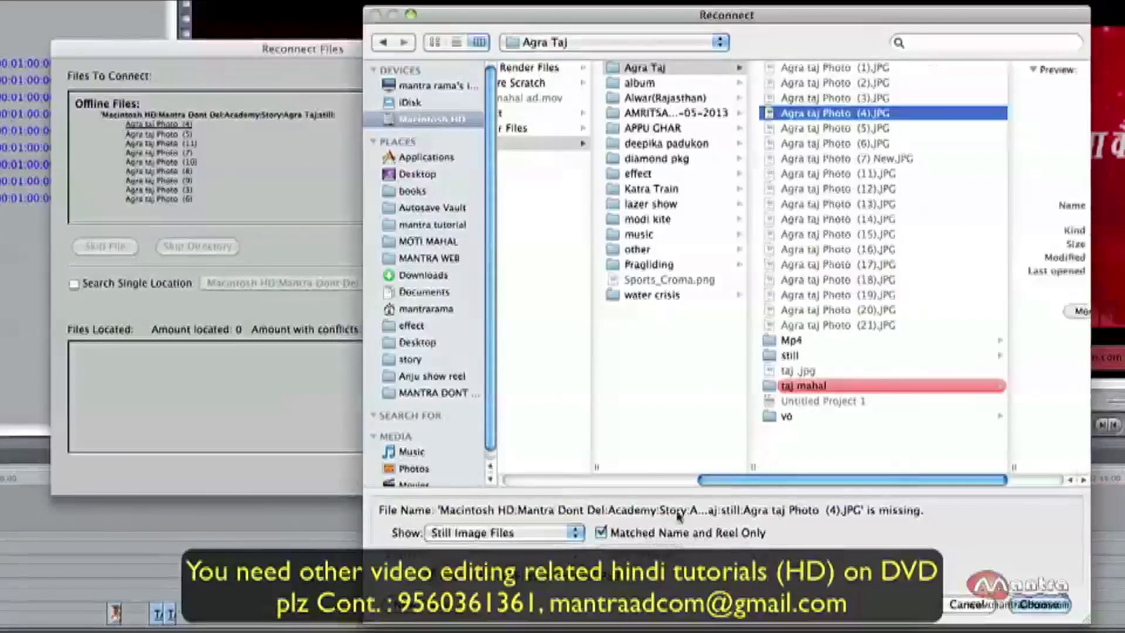
pyautogui.click(891, 177)
pyautogui.click(885, 116)
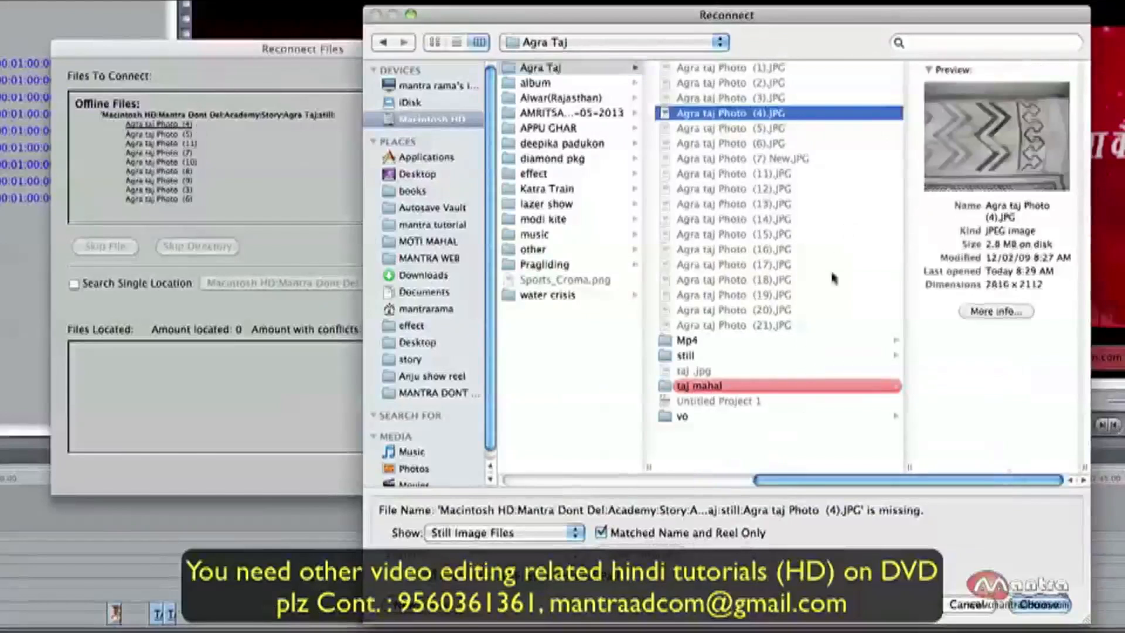
pyautogui.click(566, 534)
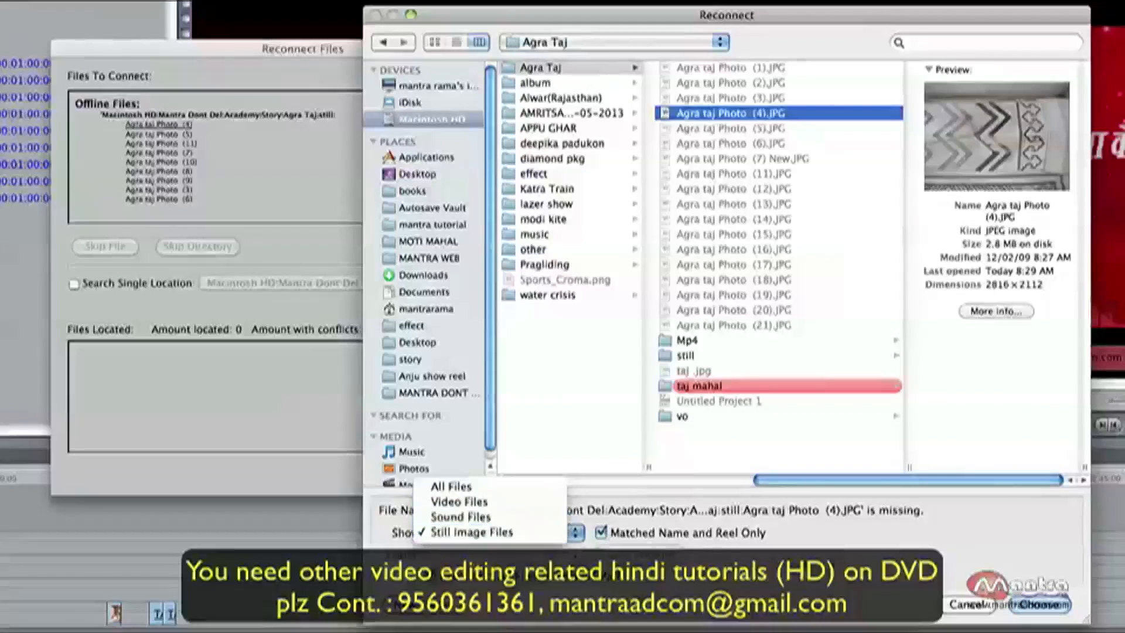
pyautogui.click(472, 532)
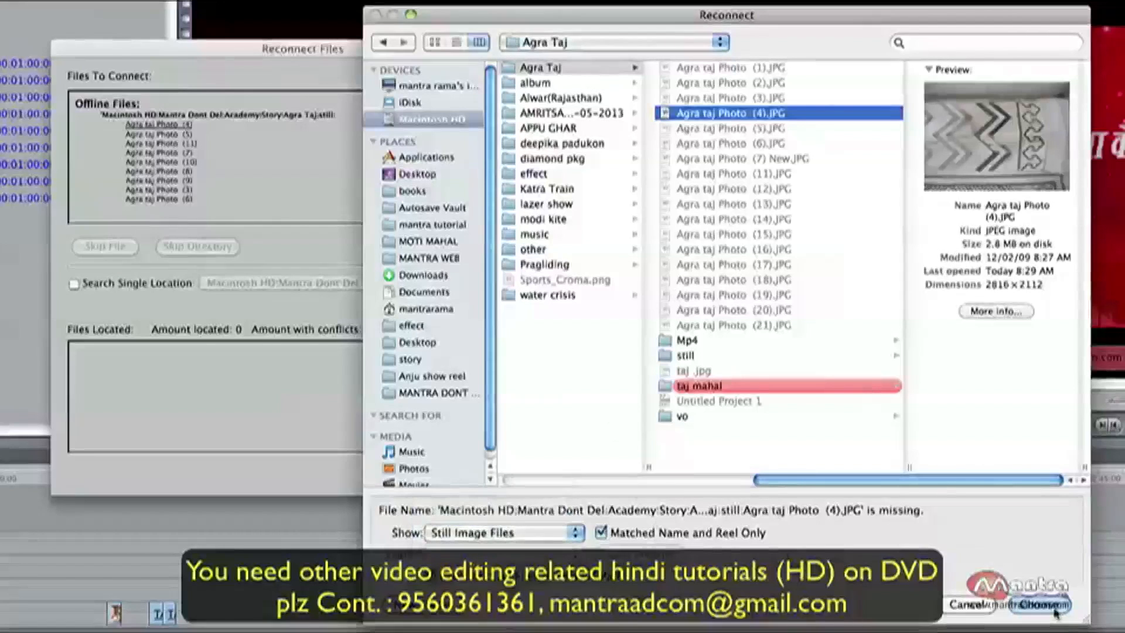
pyautogui.click(1049, 606)
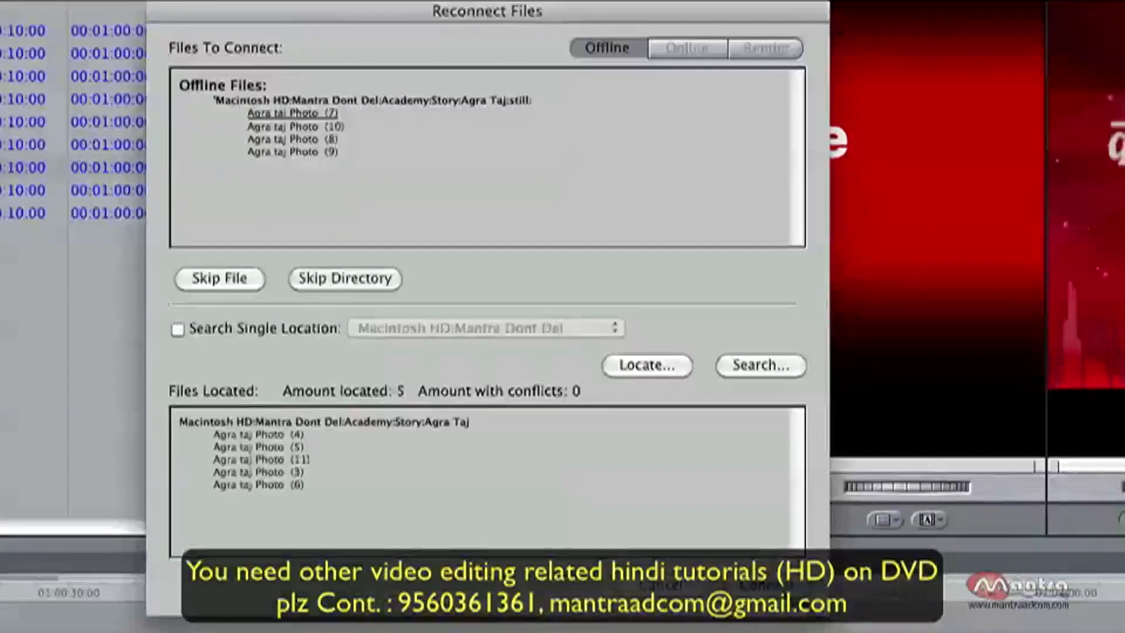
pyautogui.click(765, 585)
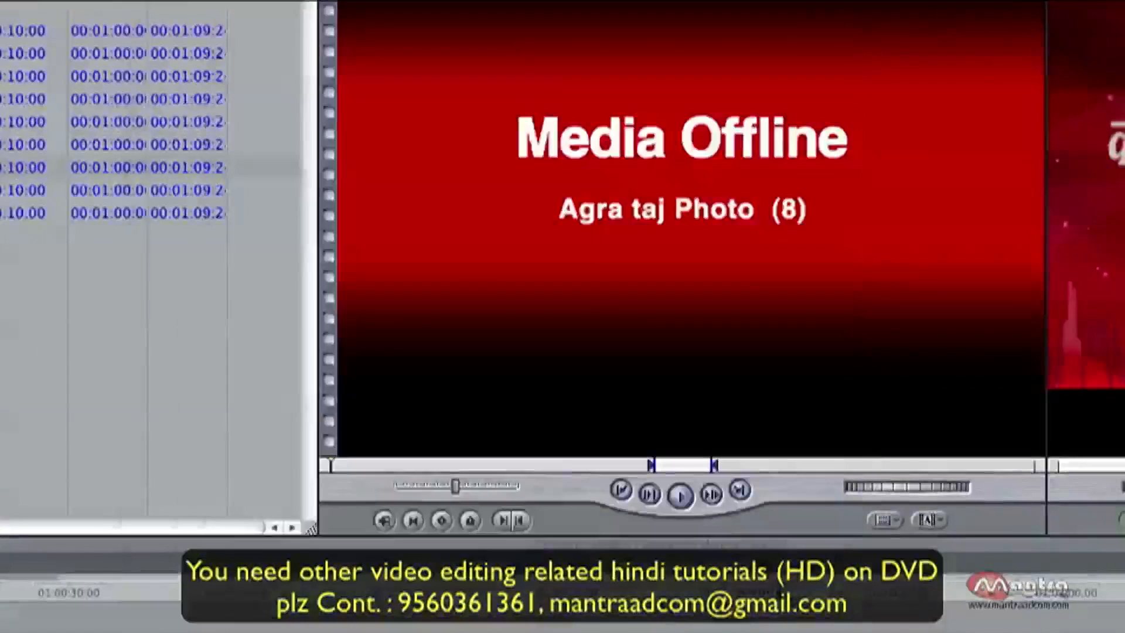
# Check in the Browser which Agra taj Photo clips are reconnected and which are still offline
pyautogui.moveTo(213, 265); pyautogui.dragTo(181, 354)
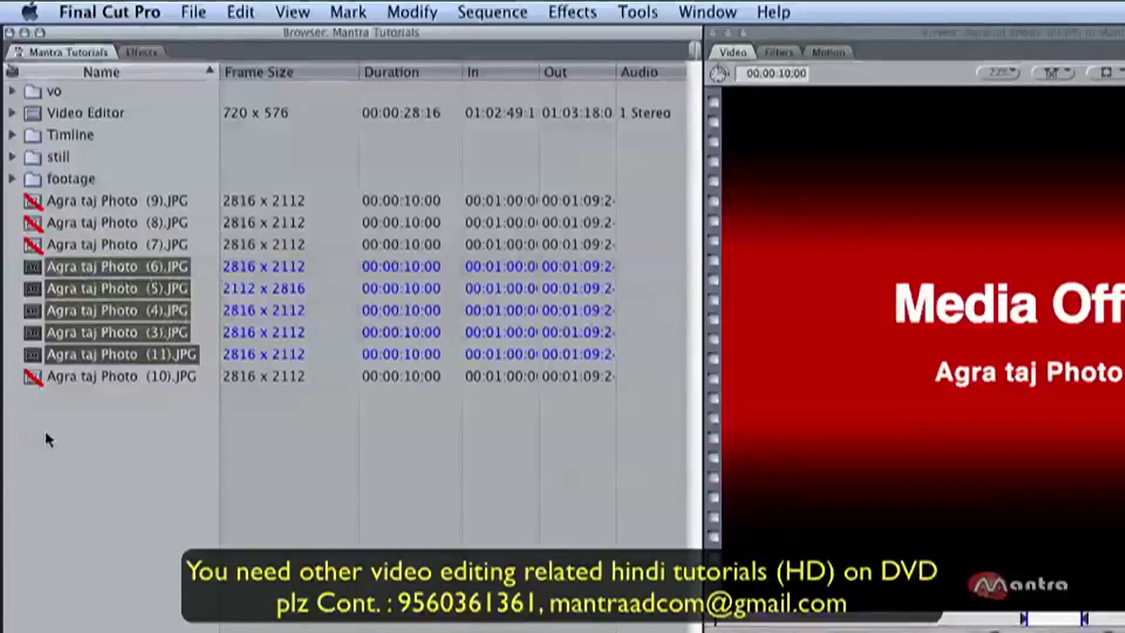
pyautogui.moveTo(205, 202); pyautogui.dragTo(169, 244)
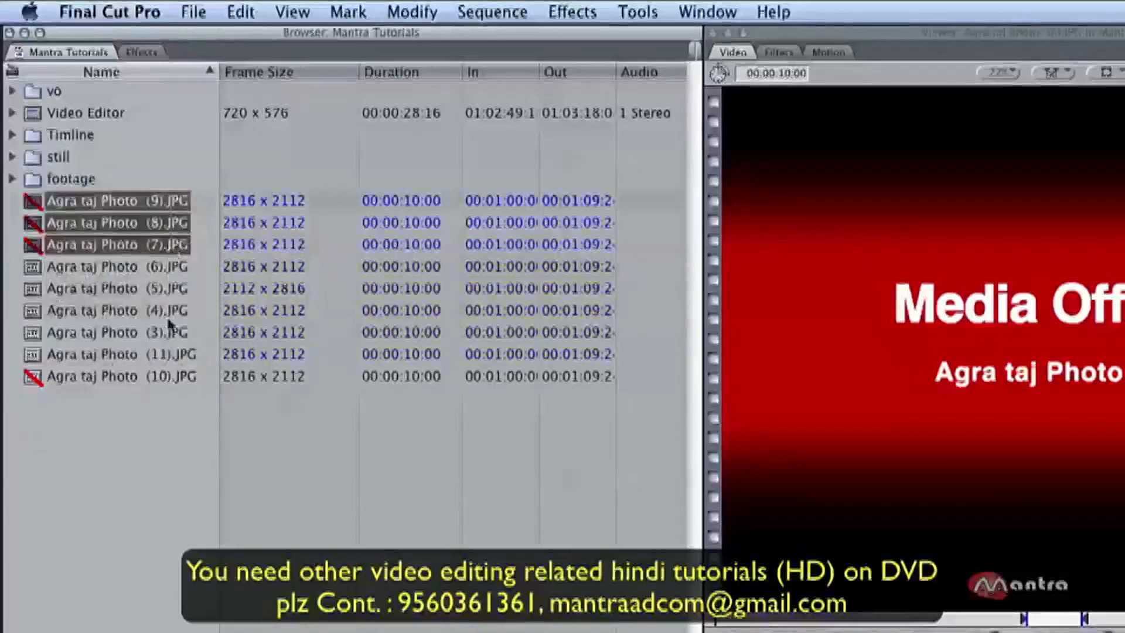
pyautogui.click(175, 381)
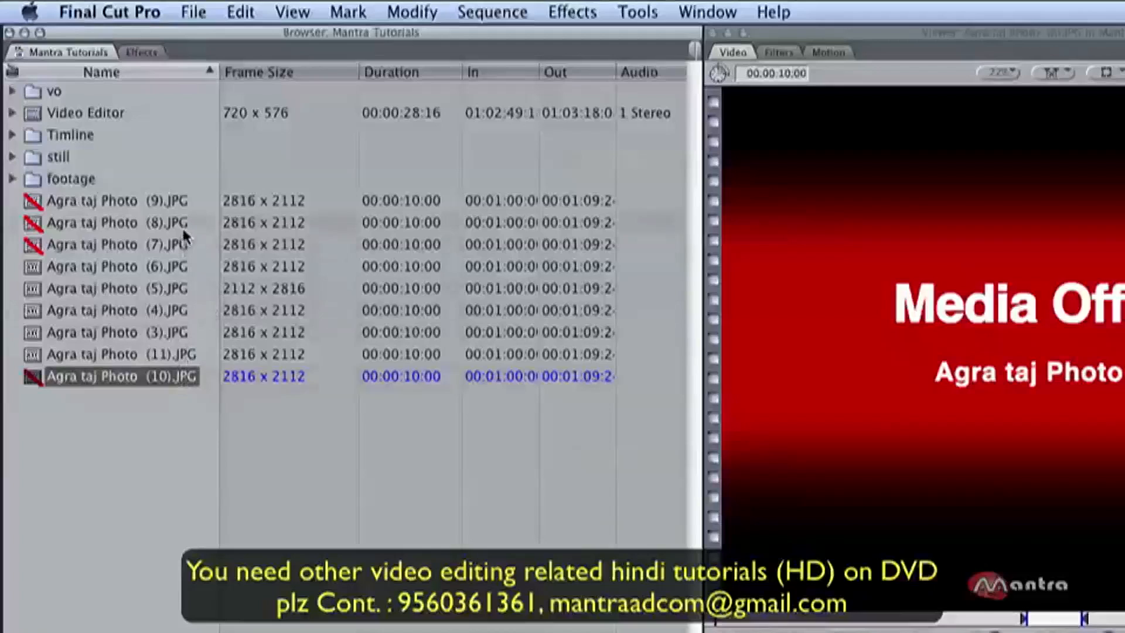
# Reconnect the offline Agra taj Photo (7).JPG clip to Agra taj Photo (7) New.JPG with Matched Name and Reel Only turned off
pyautogui.rightClick(110, 251)
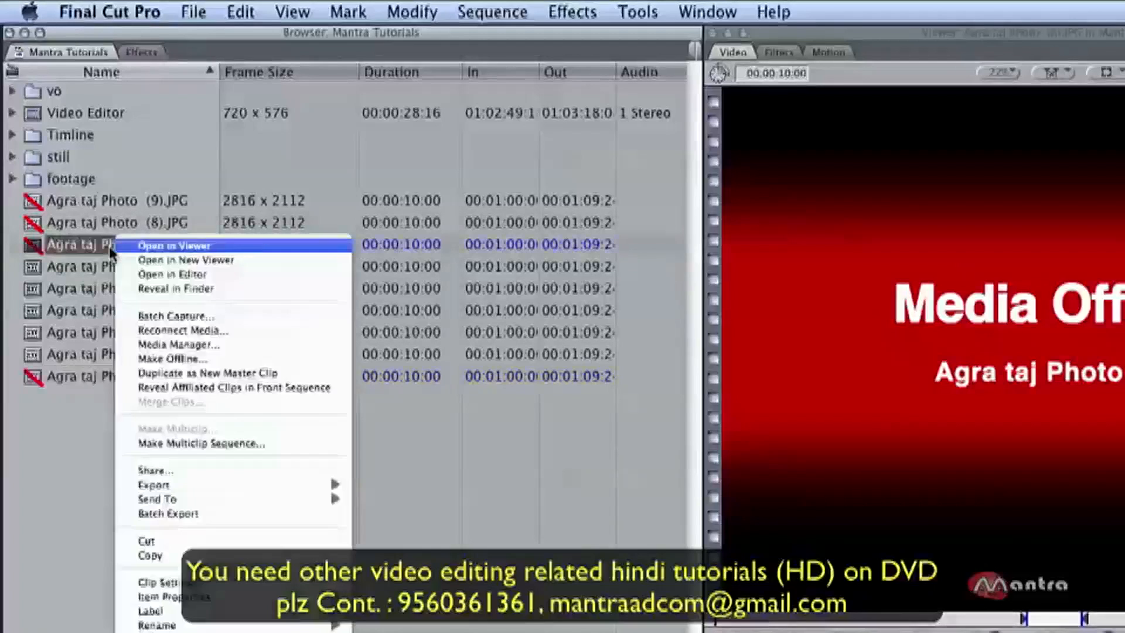
pyautogui.click(187, 330)
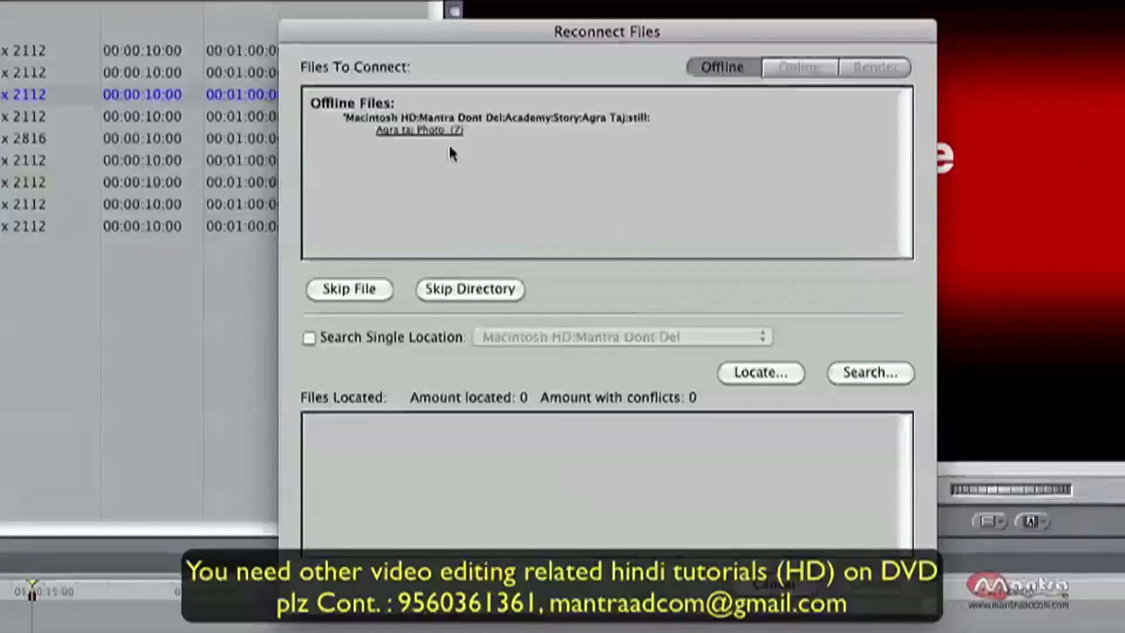
pyautogui.click(761, 373)
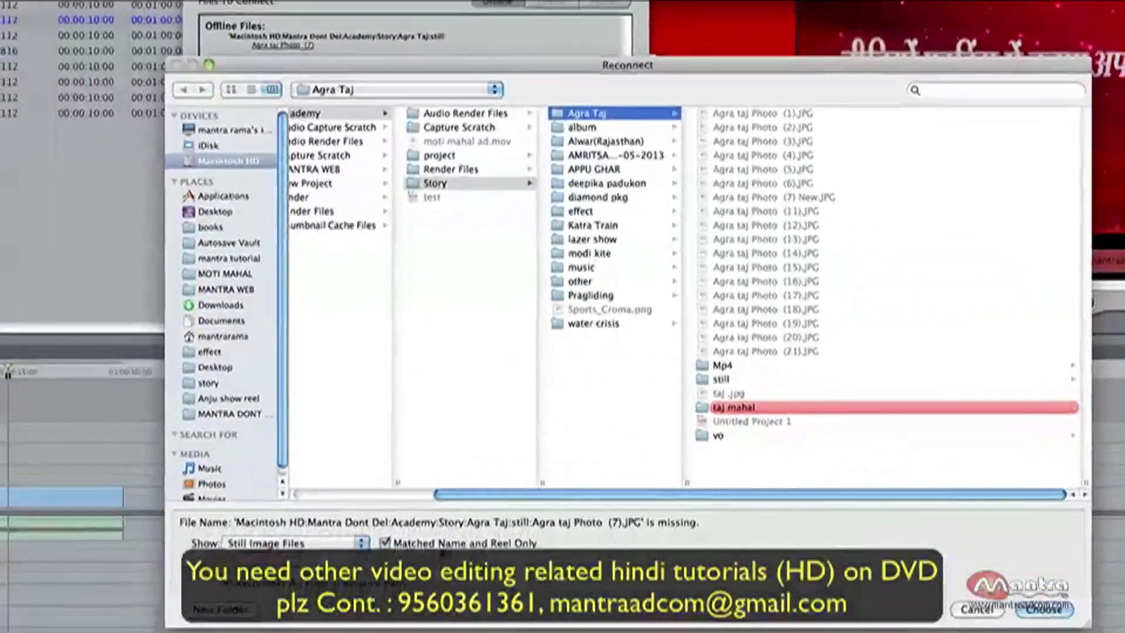
pyautogui.click(405, 540)
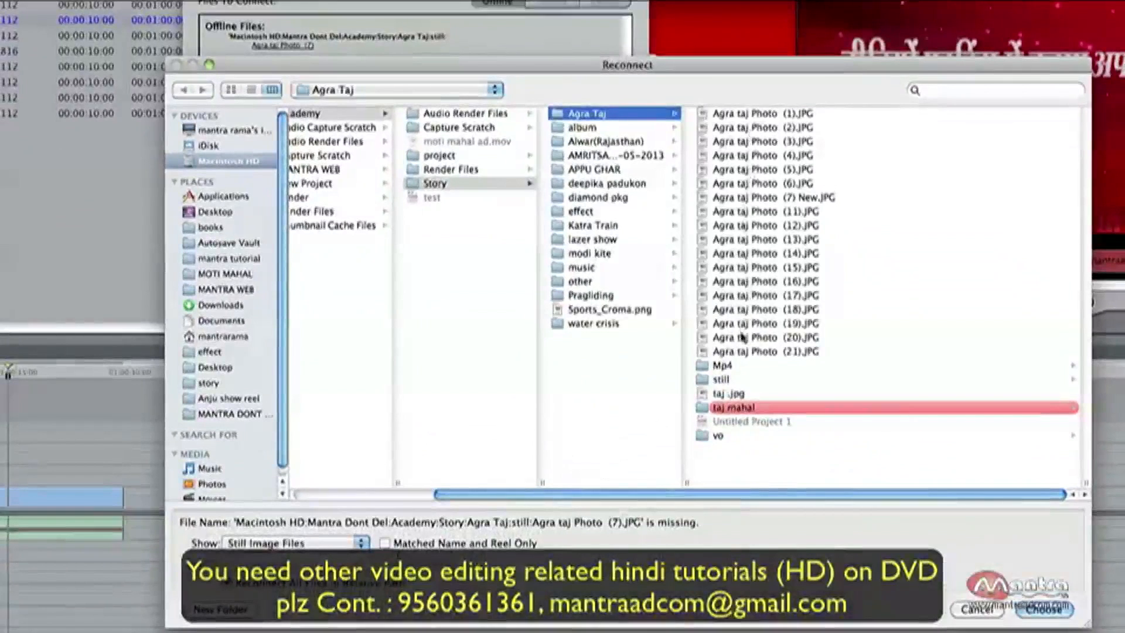
pyautogui.click(765, 200)
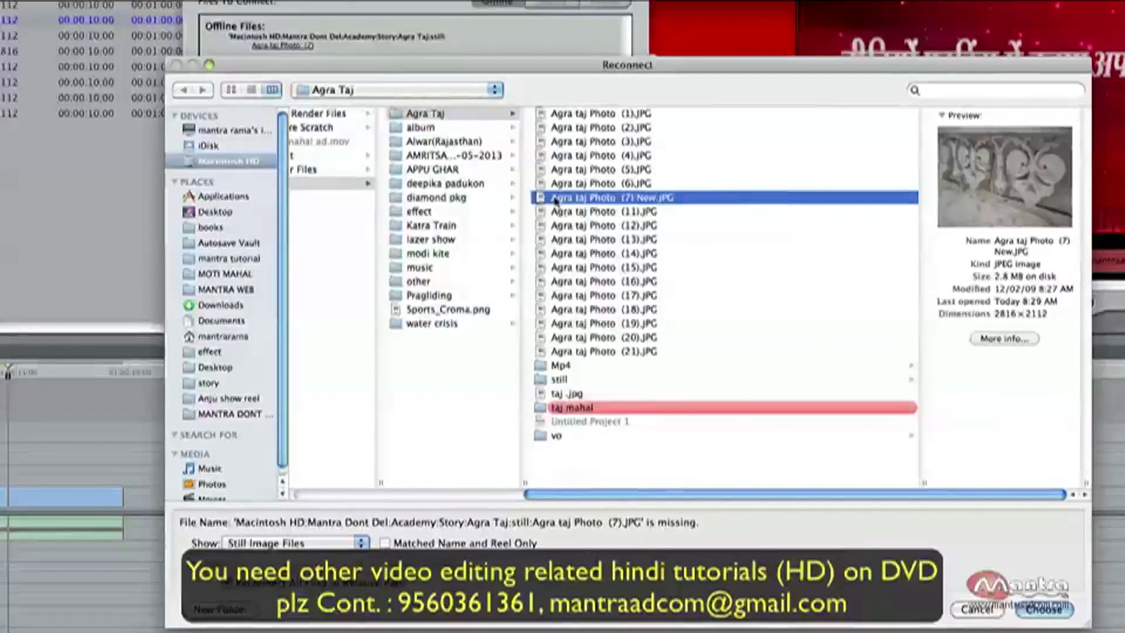
pyautogui.click(1037, 611)
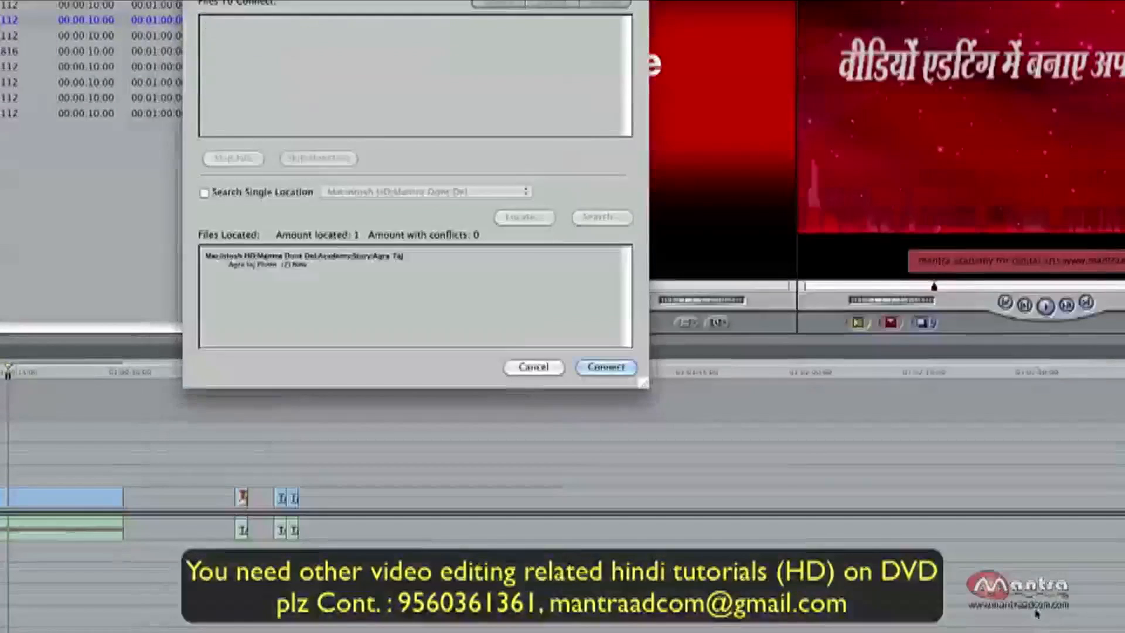
pyautogui.click(606, 368)
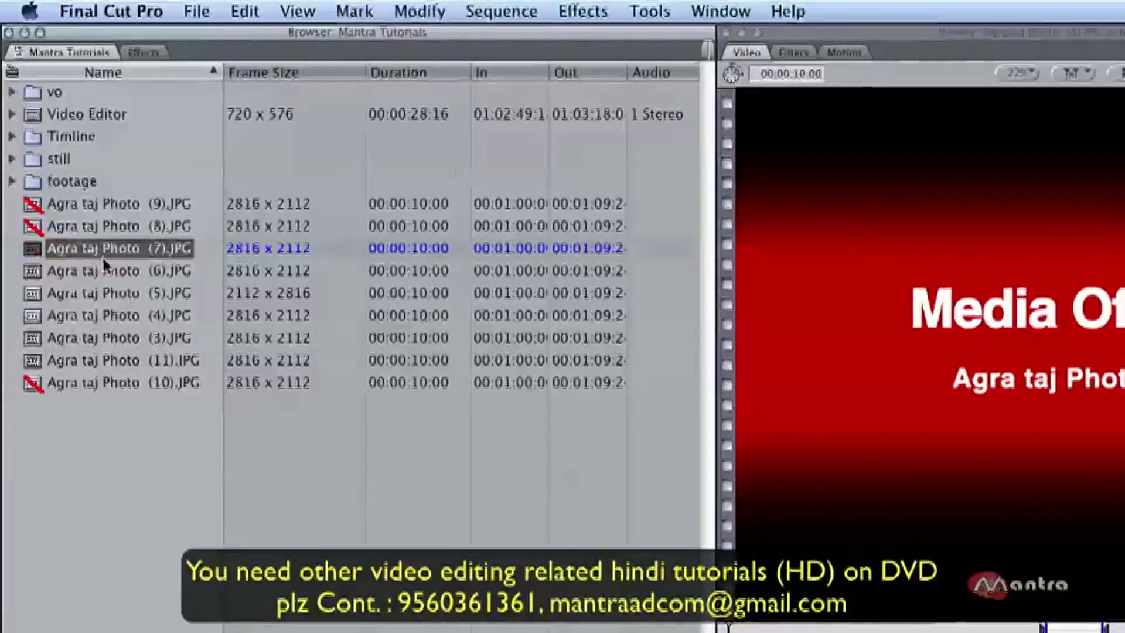
# Open the Trash and put Agra taj Photo (8).JPG, (9).JPG and (10).JPG back in their original folder
pyautogui.moveTo(197, 203); pyautogui.dragTo(193, 225)
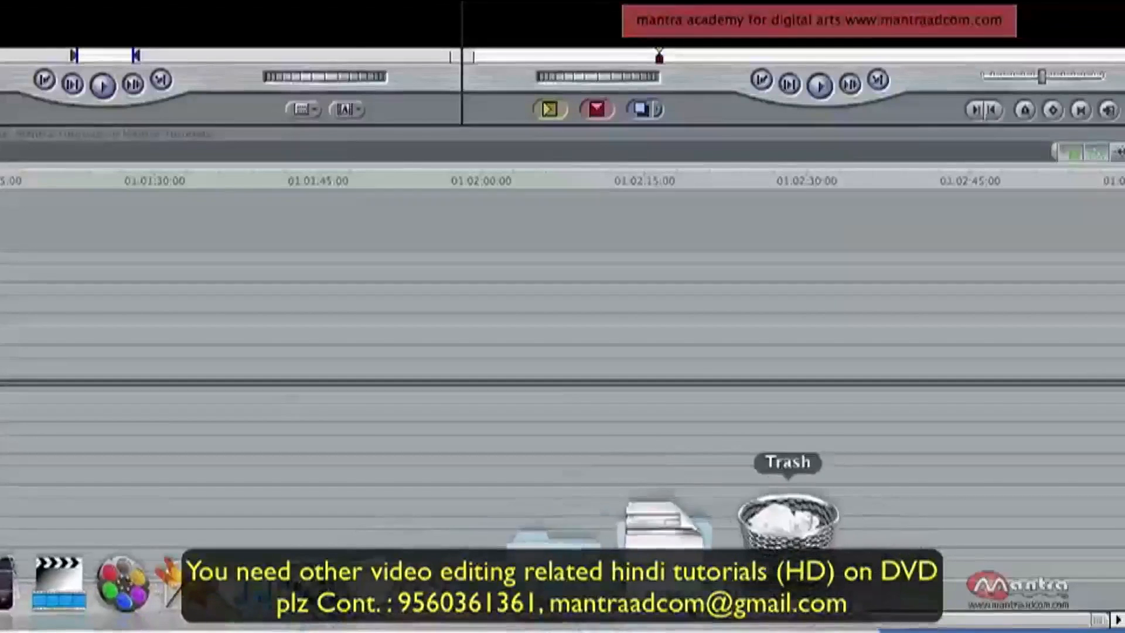
pyautogui.click(785, 542)
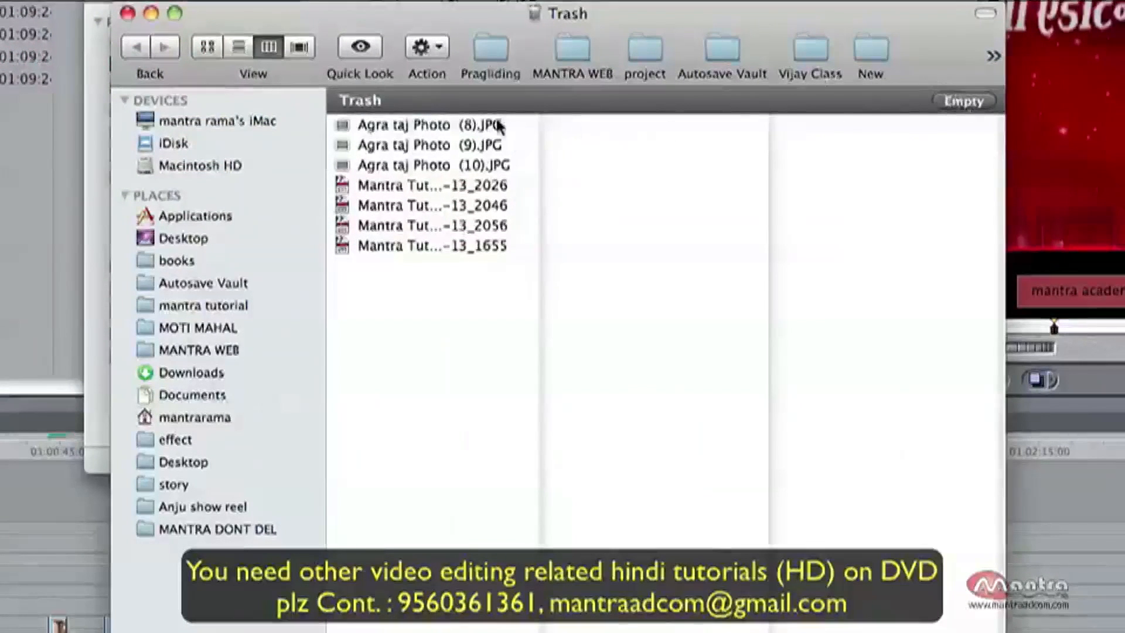
pyautogui.moveTo(500, 126); pyautogui.dragTo(517, 169)
pyautogui.rightClick(516, 169)
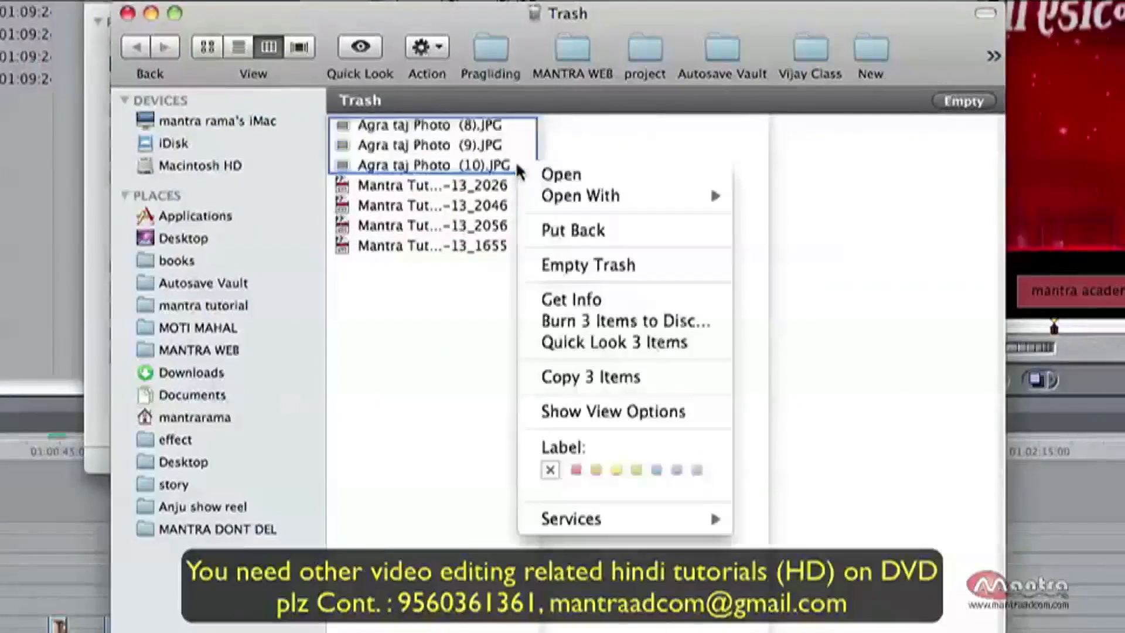
pyautogui.click(613, 232)
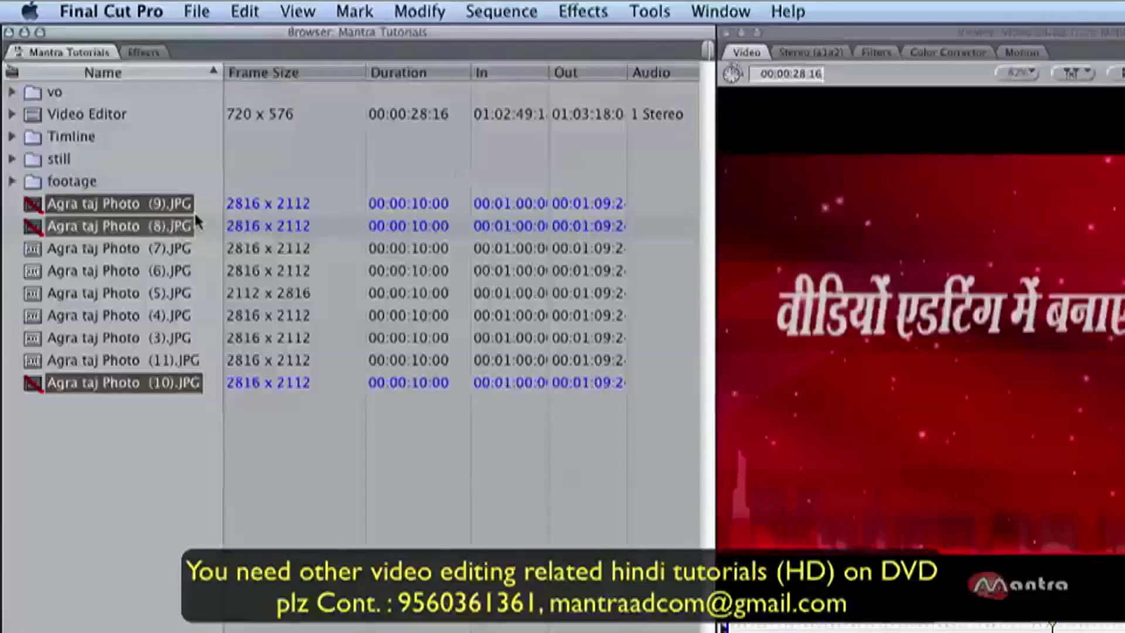
# Reconnect the offline Agra taj Photo (8), (9) and (10) clips by locating Agra taj Photo (10).JPG in the still folder with Matched Name and Reel Only on
pyautogui.rightClick(157, 239)
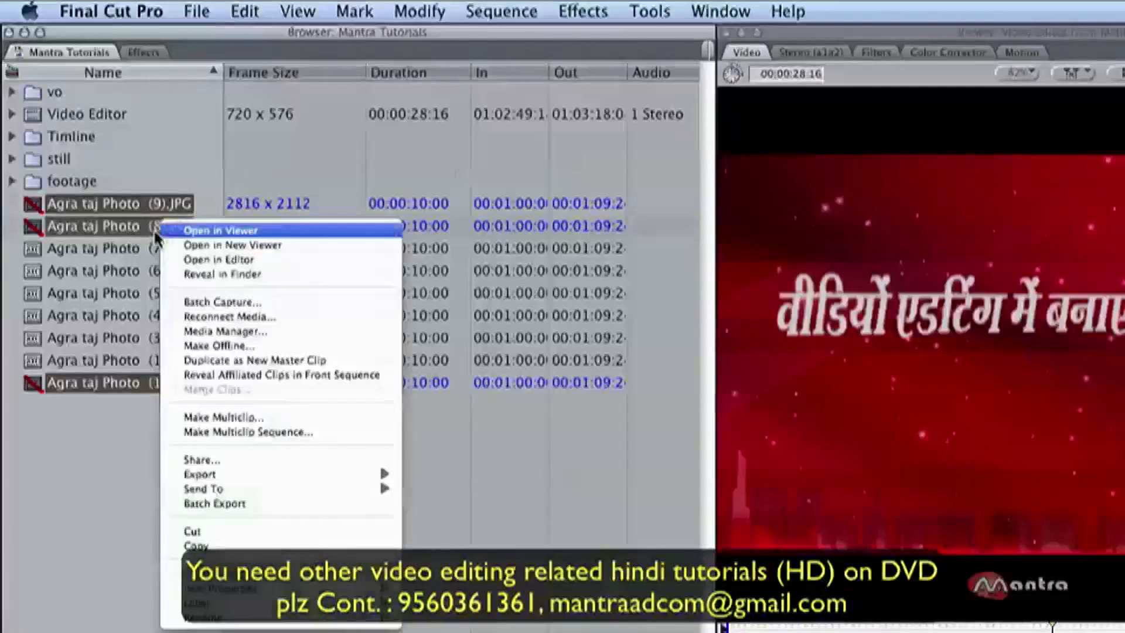
pyautogui.click(234, 315)
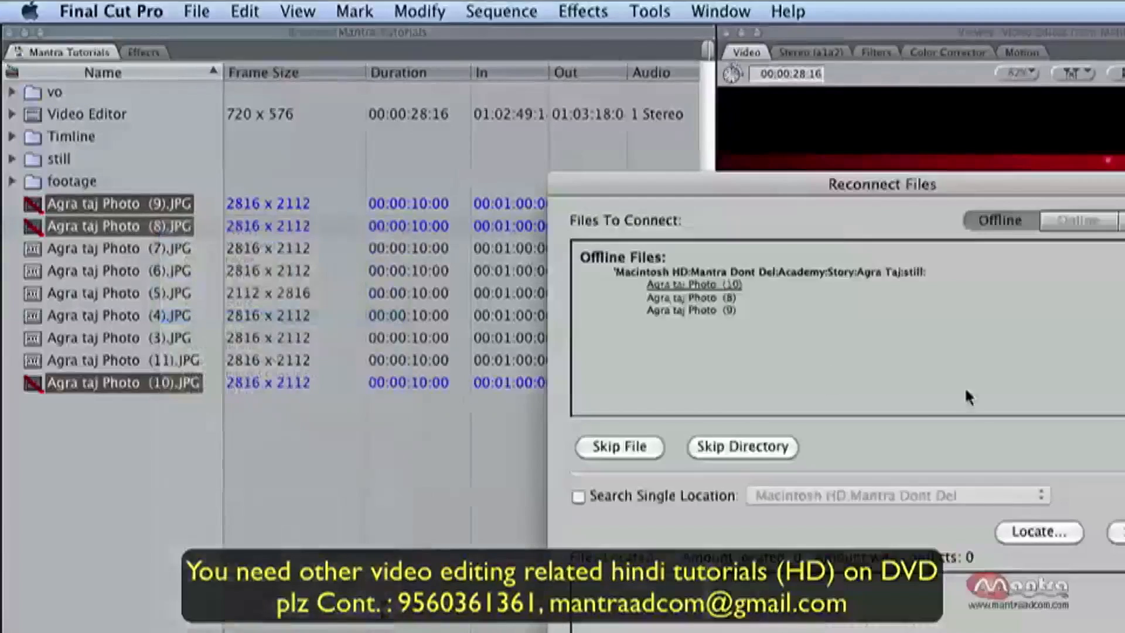
pyautogui.click(1023, 534)
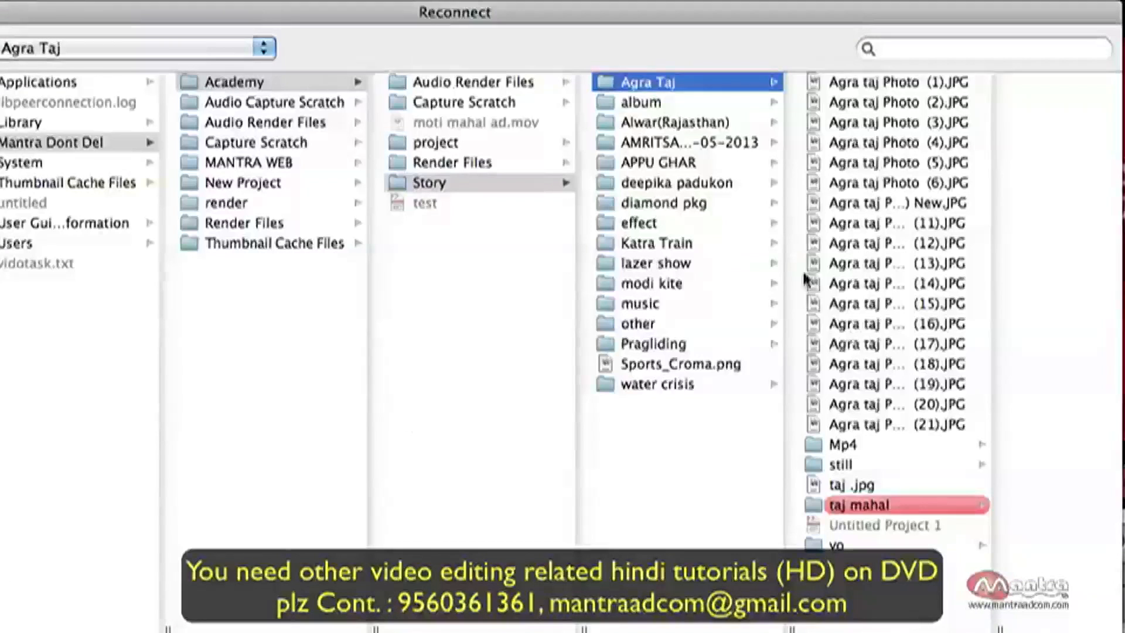
pyautogui.click(858, 466)
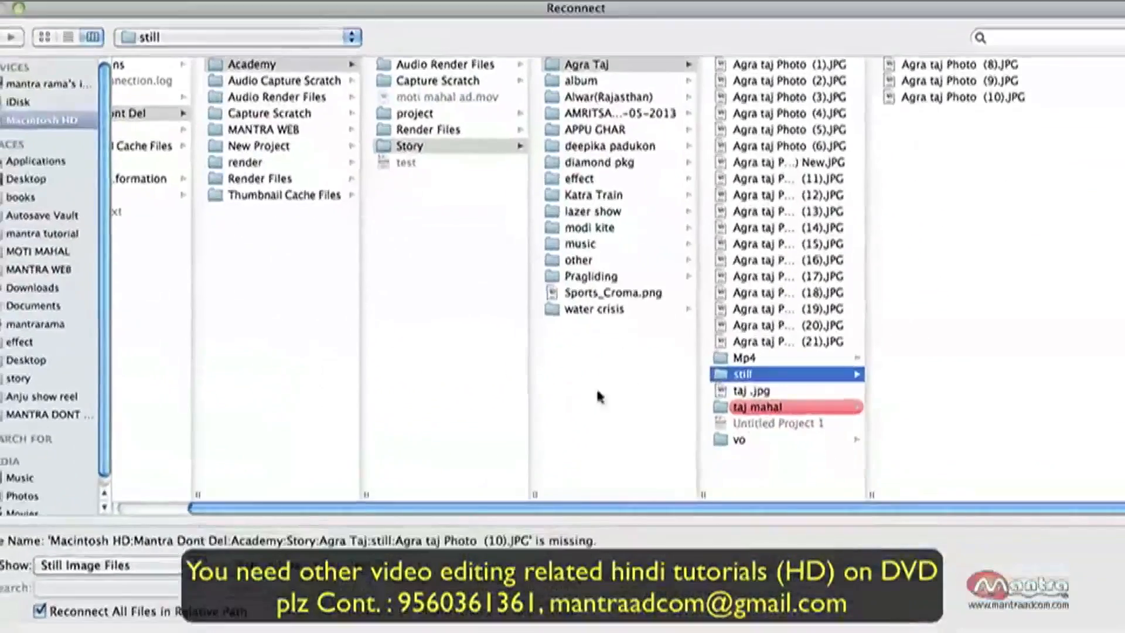
pyautogui.click(225, 564)
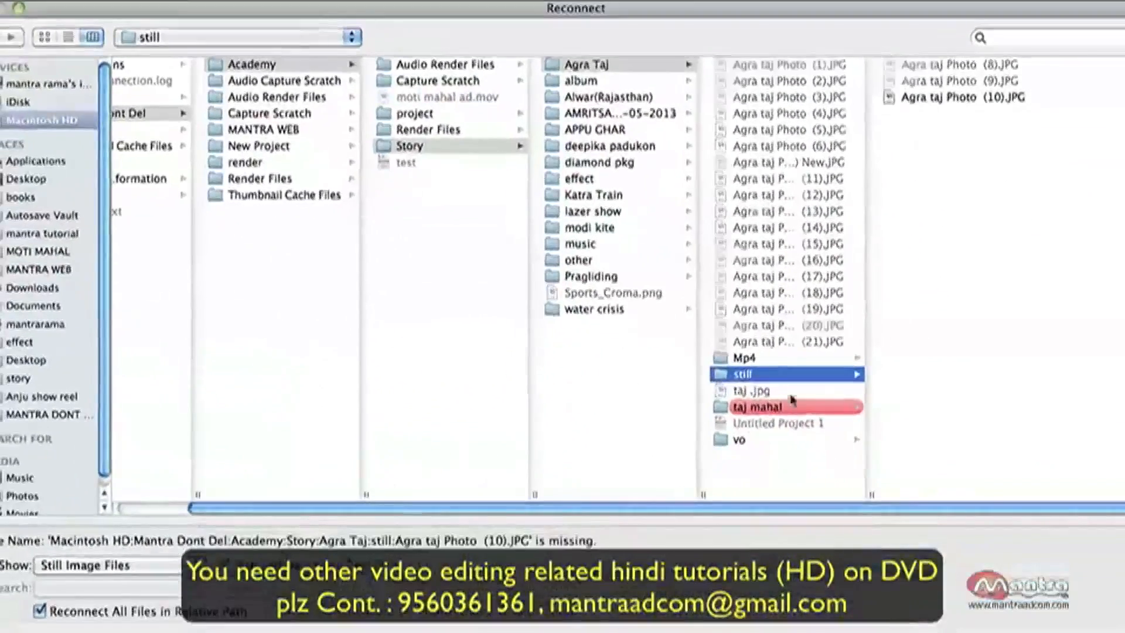
pyautogui.click(936, 98)
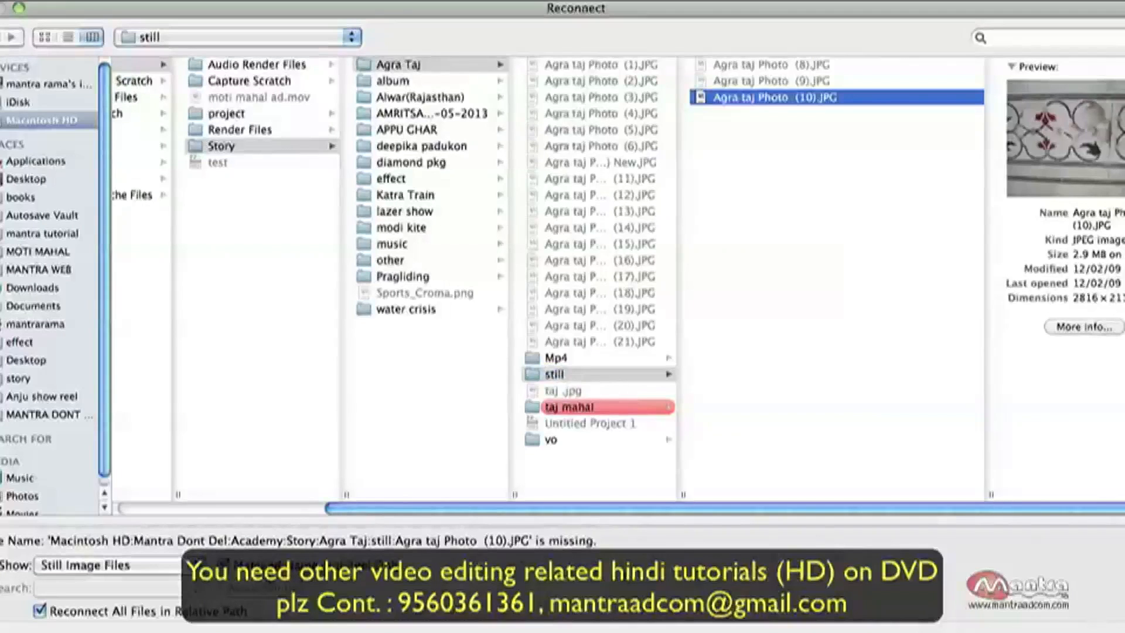
pyautogui.press('Return')
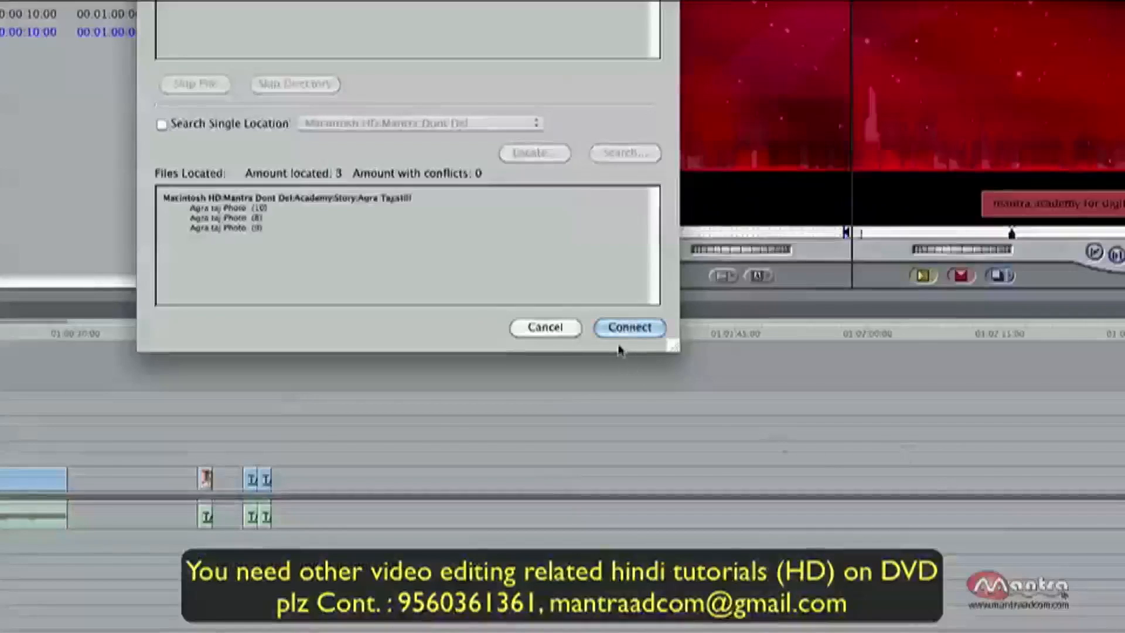
pyautogui.click(629, 327)
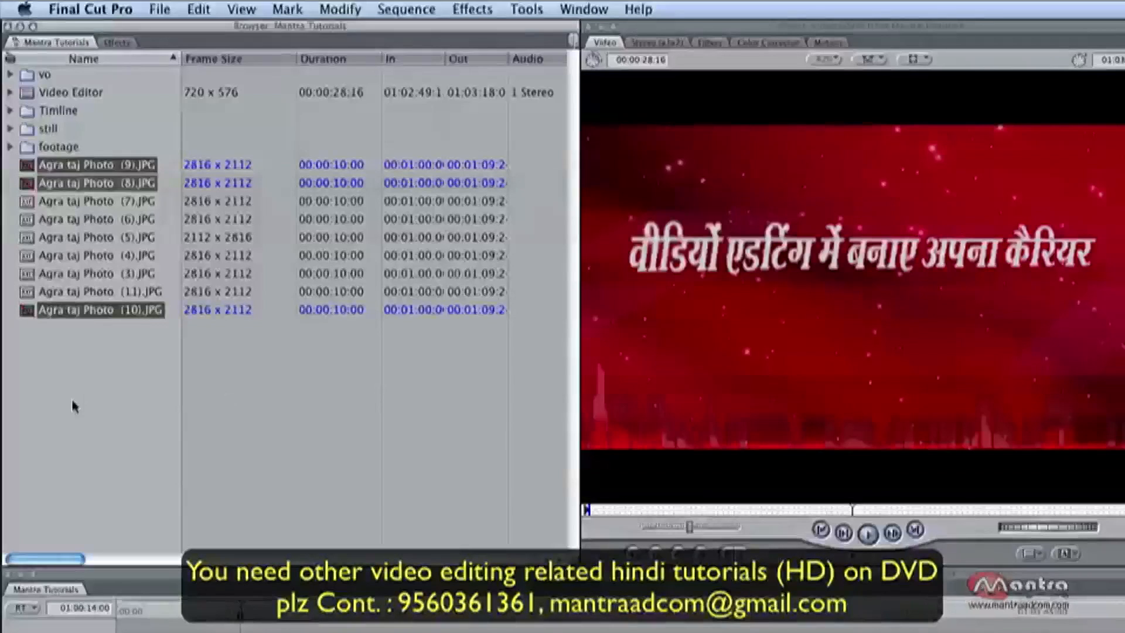
pyautogui.click(75, 406)
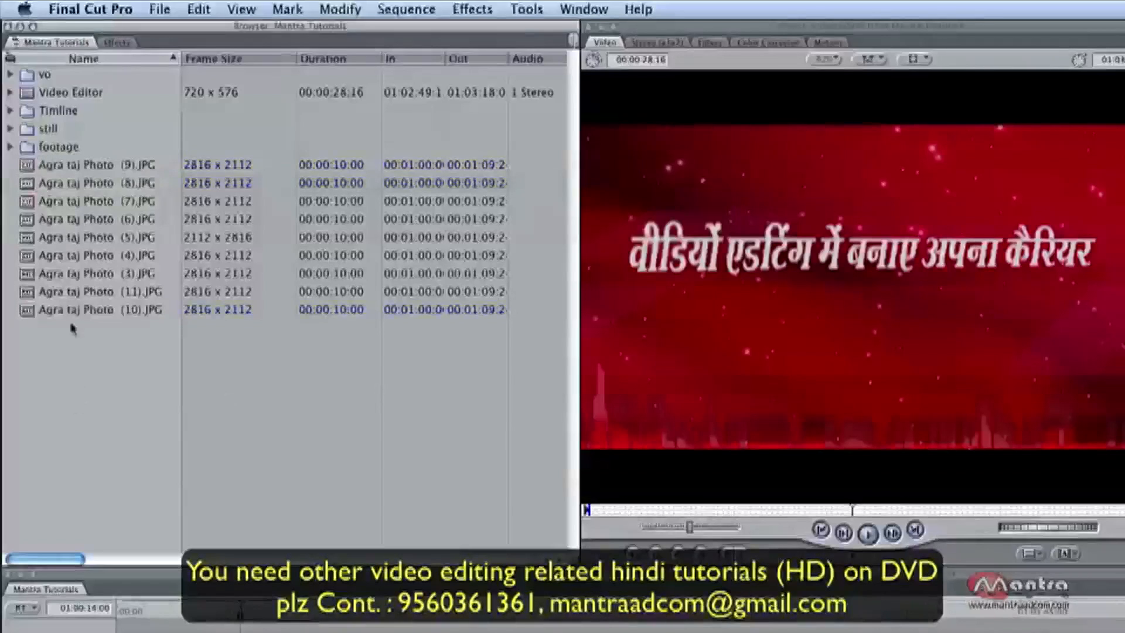
# Check the reconnected Agra taj Photo clips in the Viewer, including (9).JPG, (8).JPG, (7).JPG and (11).JPG
pyautogui.doubleClick(28, 166)
pyautogui.doubleClick(27, 185)
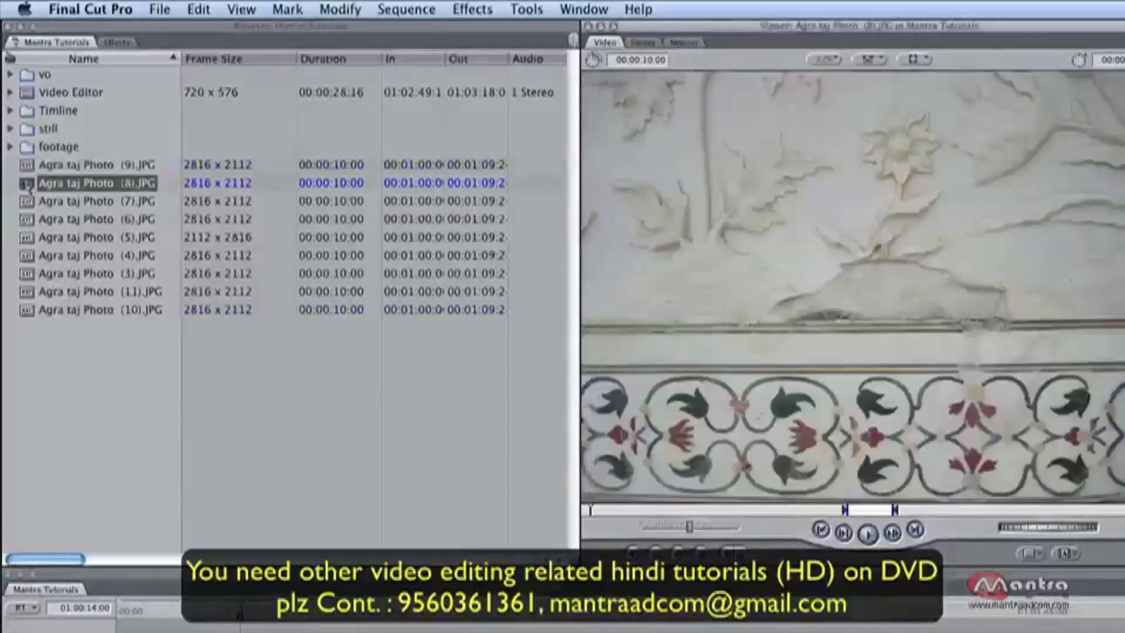
pyautogui.press('Down')
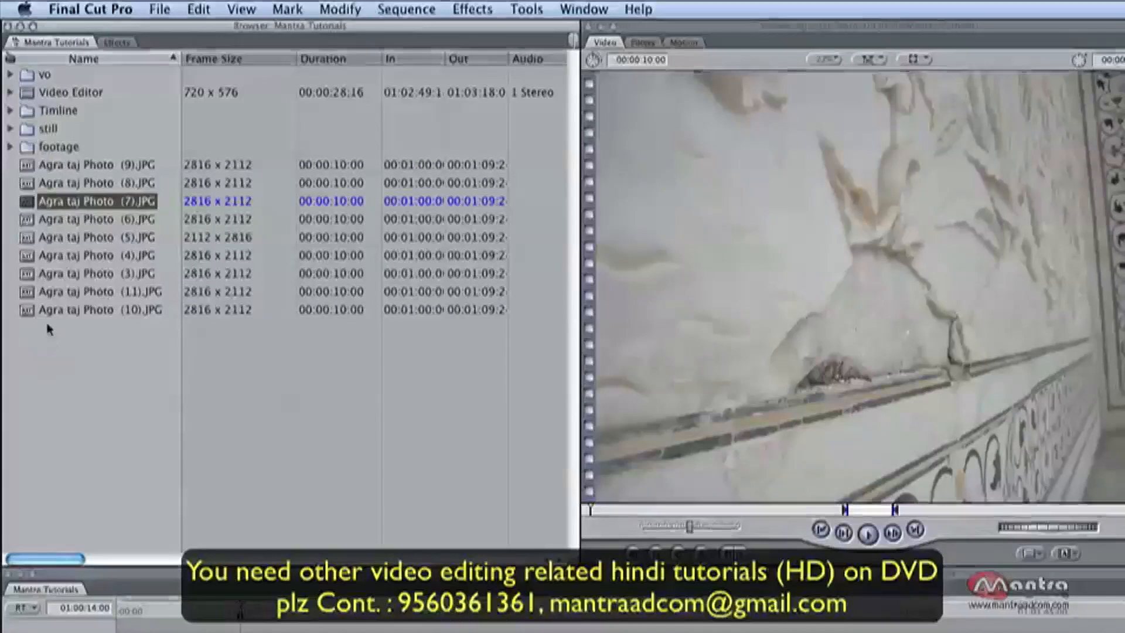
pyautogui.doubleClick(28, 292)
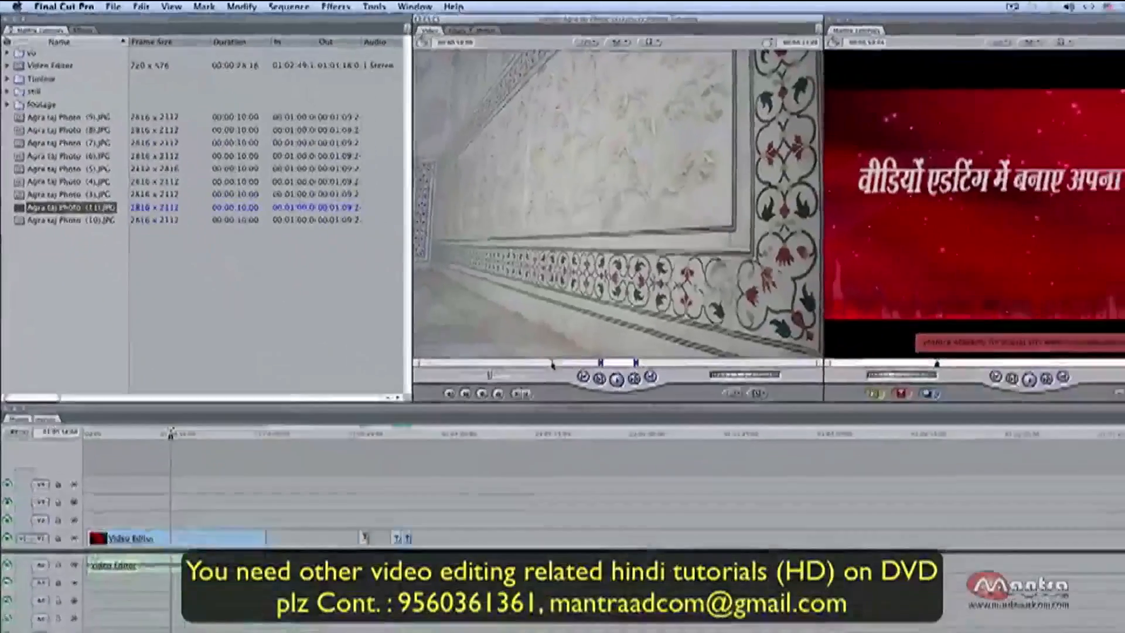
pyautogui.moveTo(607, 216); pyautogui.dragTo(569, 520)
pyautogui.moveTo(514, 399); pyautogui.dragTo(538, 400)
pyautogui.click(522, 474)
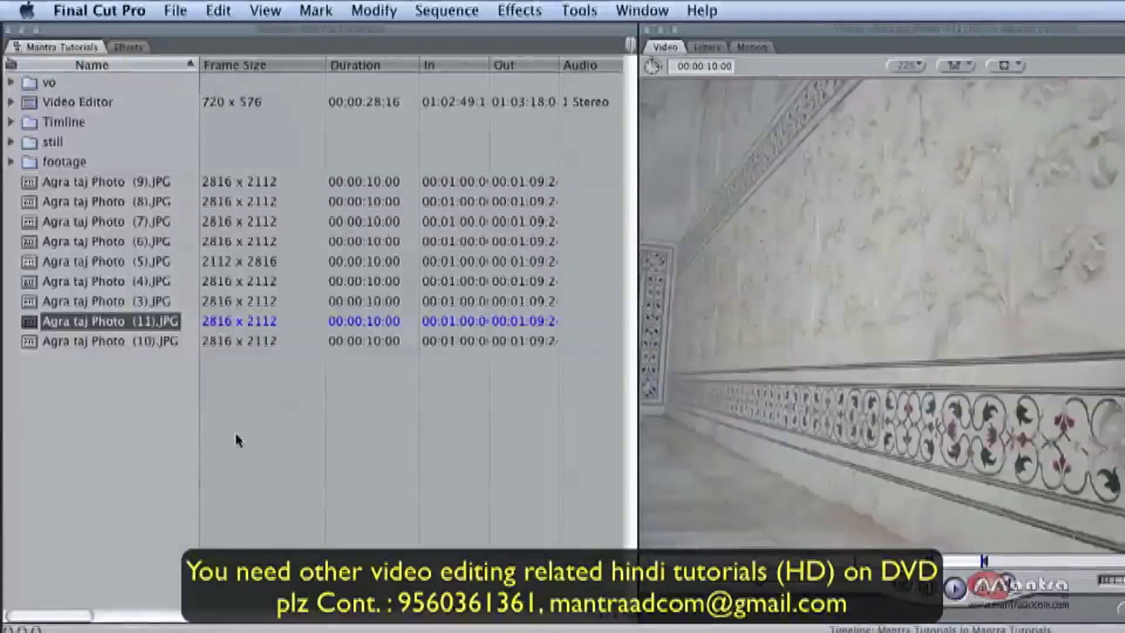
# Delete the Agra taj Photo (10).JPG clip from the Browser and import Agra taj Photo (10).JPG again from the still folder
pyautogui.keyDown('shift'); pyautogui.click(121, 343); pyautogui.keyUp('shift')
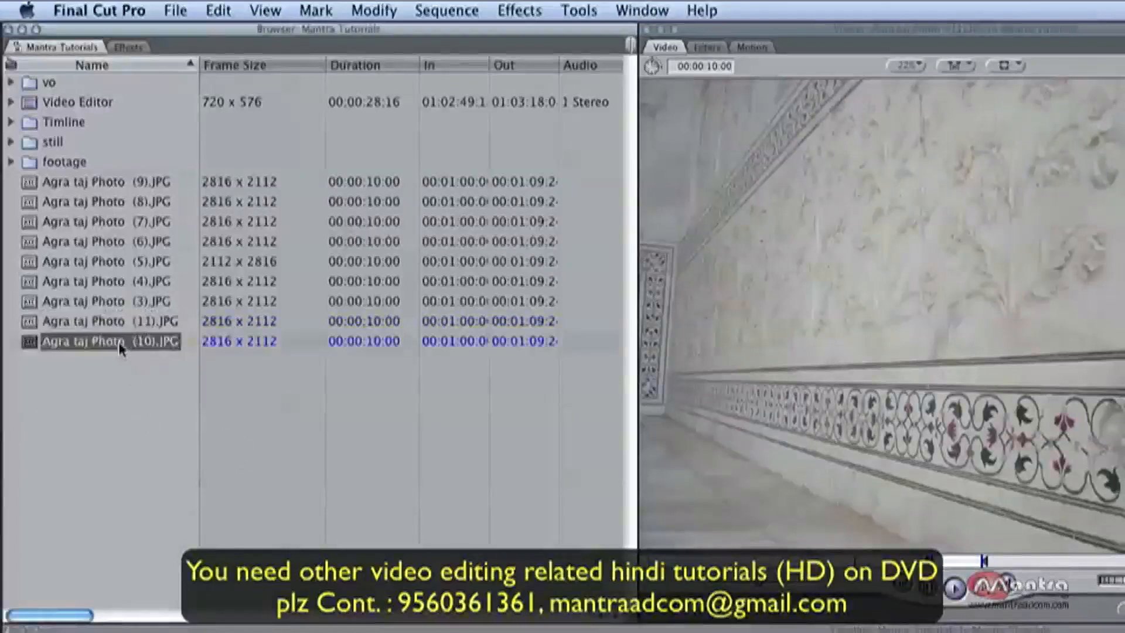
pyautogui.press('Delete')
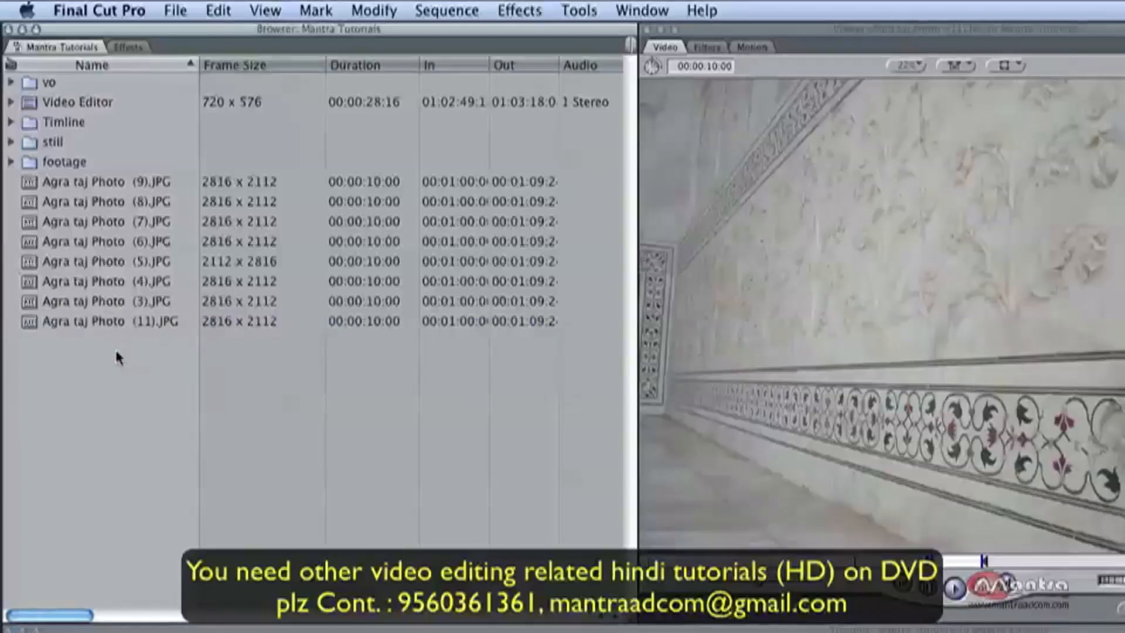
pyautogui.rightClick(112, 355)
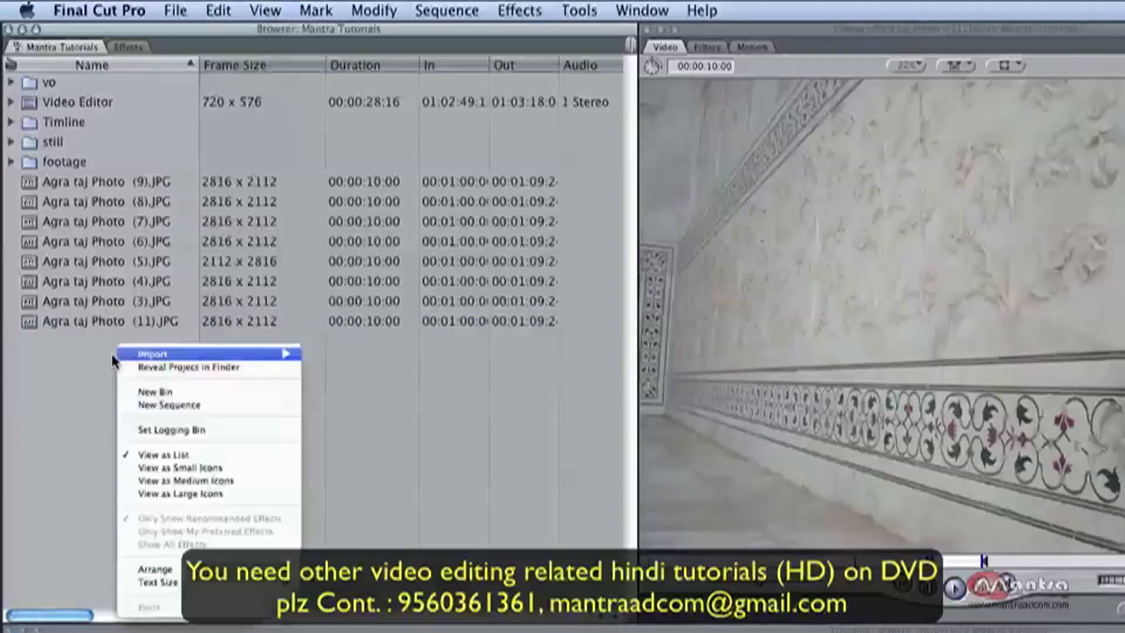
pyautogui.moveTo(292, 360)
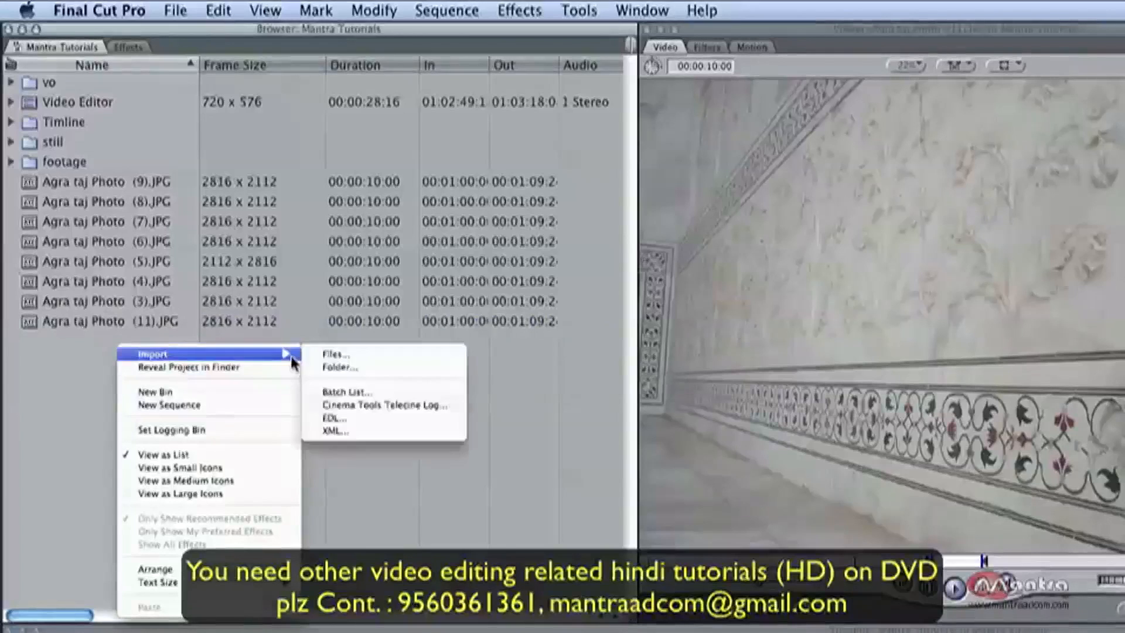
pyautogui.click(329, 355)
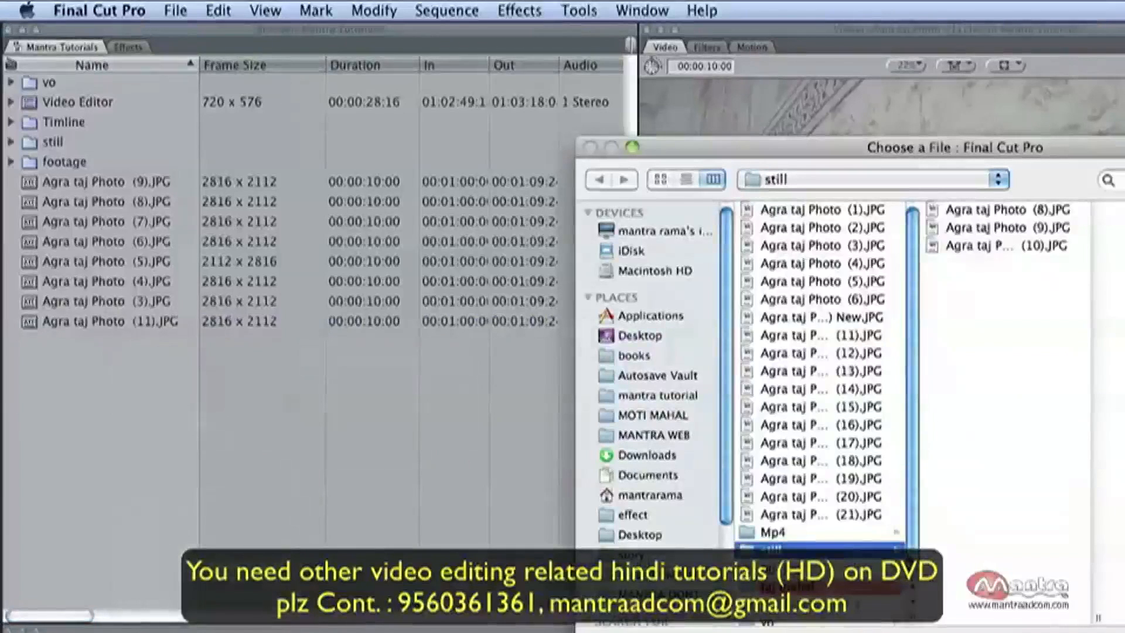
pyautogui.click(974, 246)
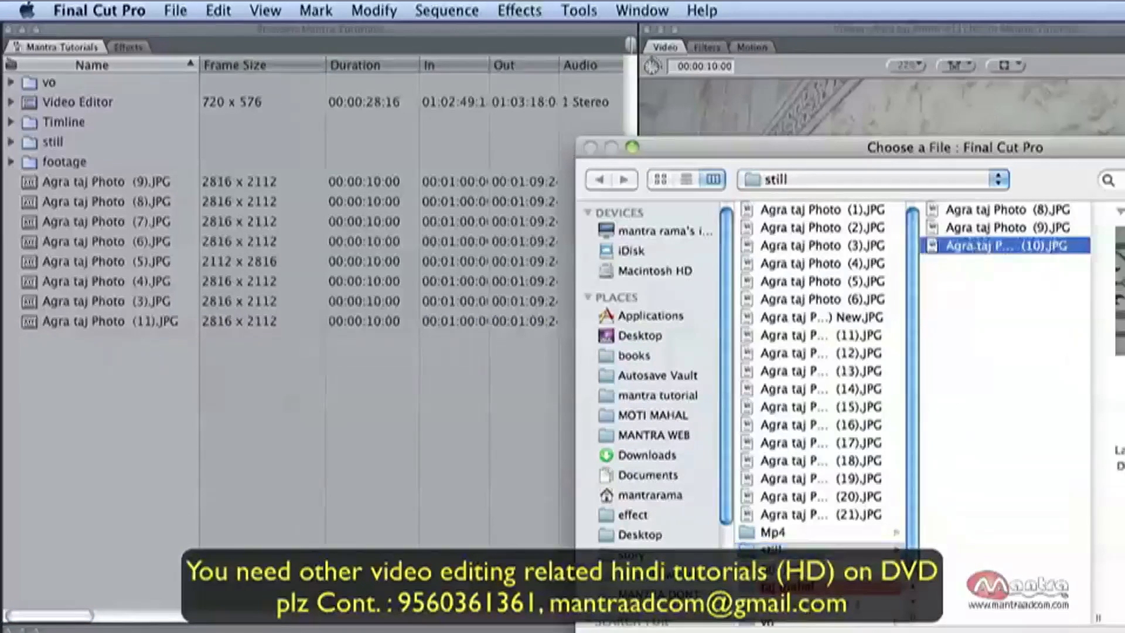
pyautogui.press('Return')
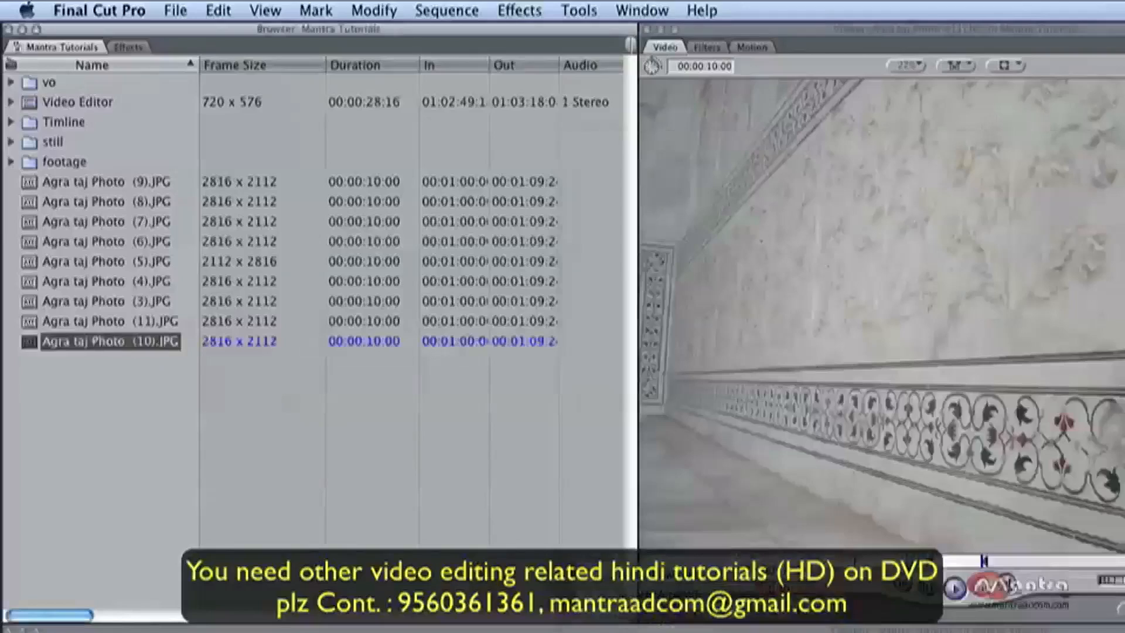